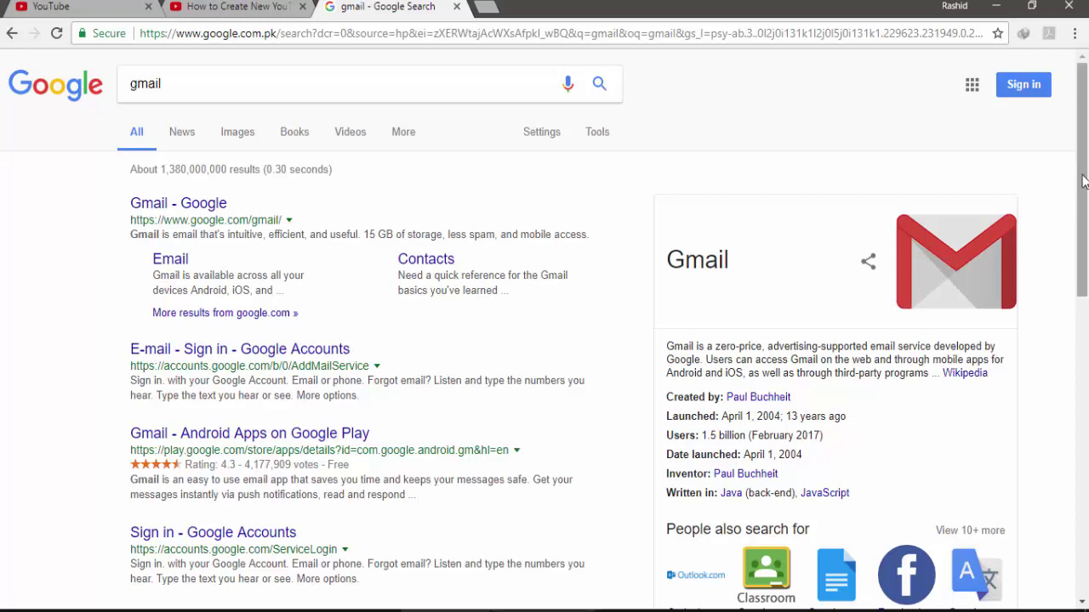
- Search Google for "gmail signup" and open the "Gmail - Create your Google Account" result
left_click(198, 210)
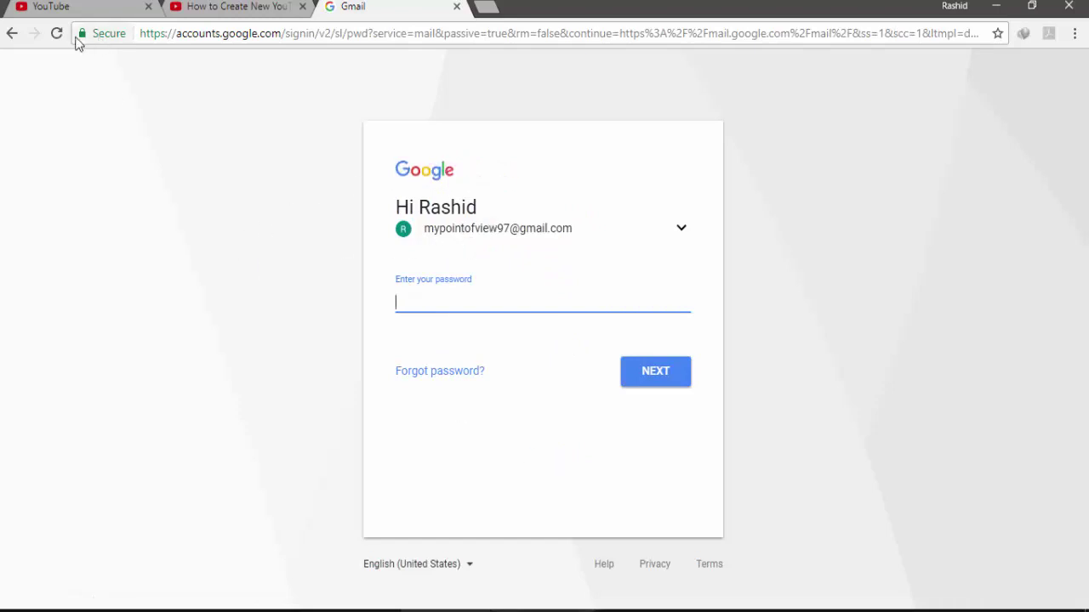
left_click(13, 37)
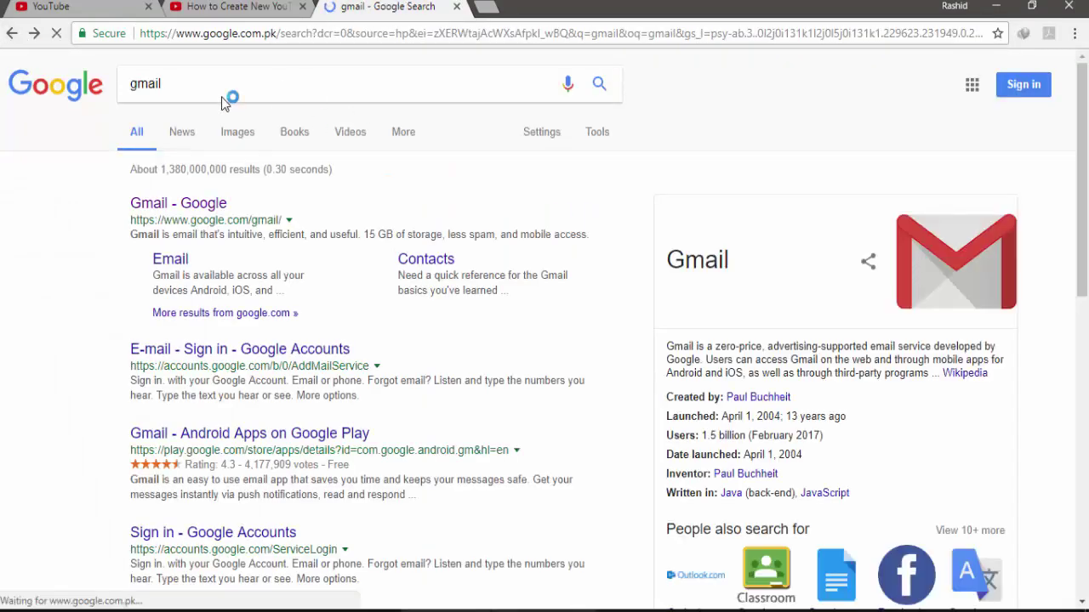
left_click(226, 88)
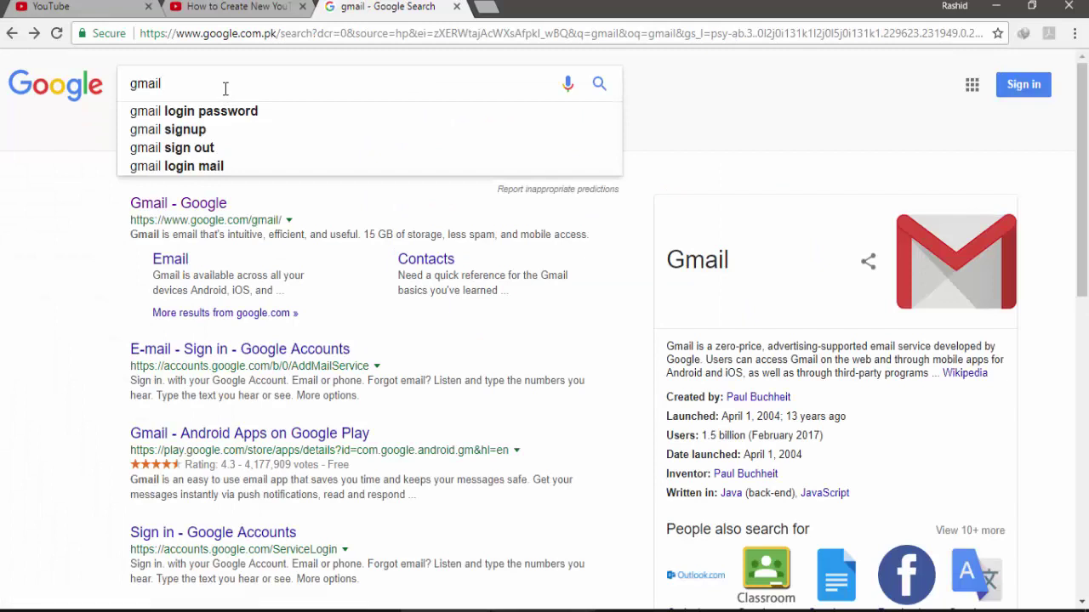
left_click(204, 134)
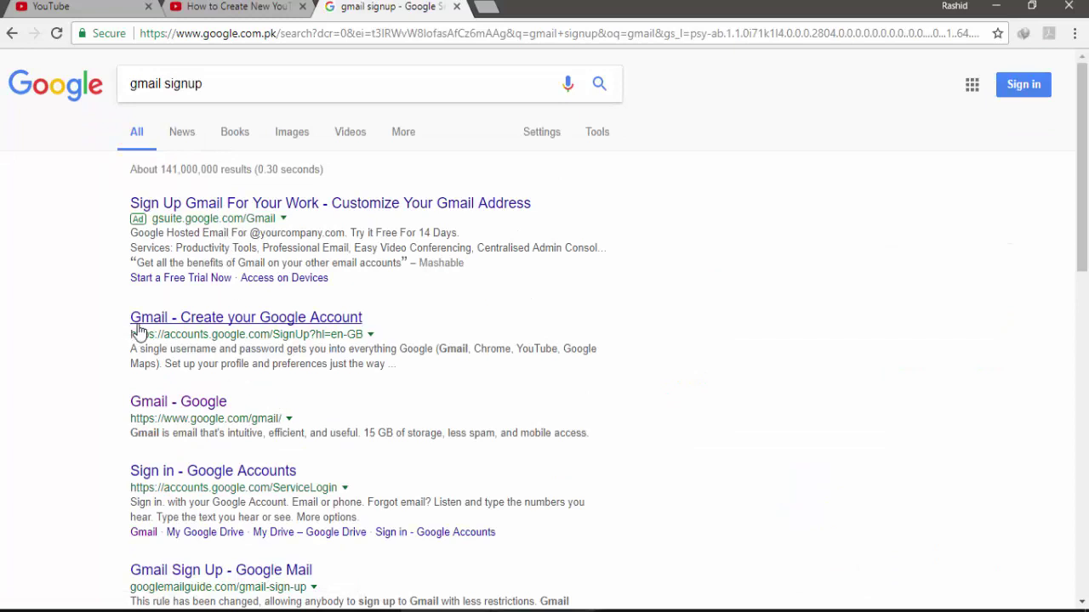
left_click(349, 320)
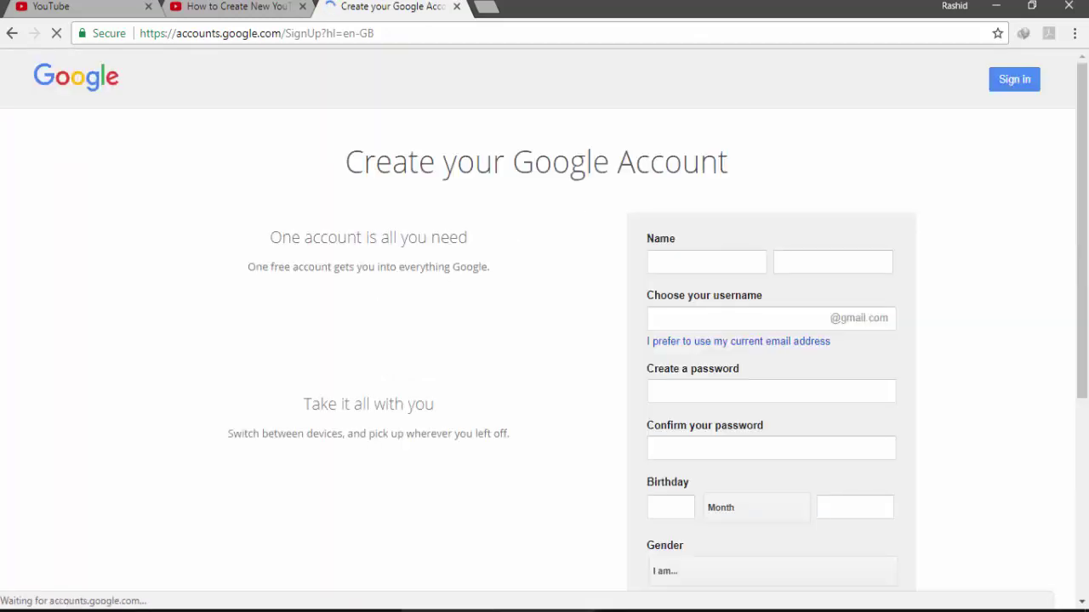
- Examine the account sign-up form's required fields from name to location, including the country list, and try submitting it empty
left_click_drag(1084, 174, 1085, 222)
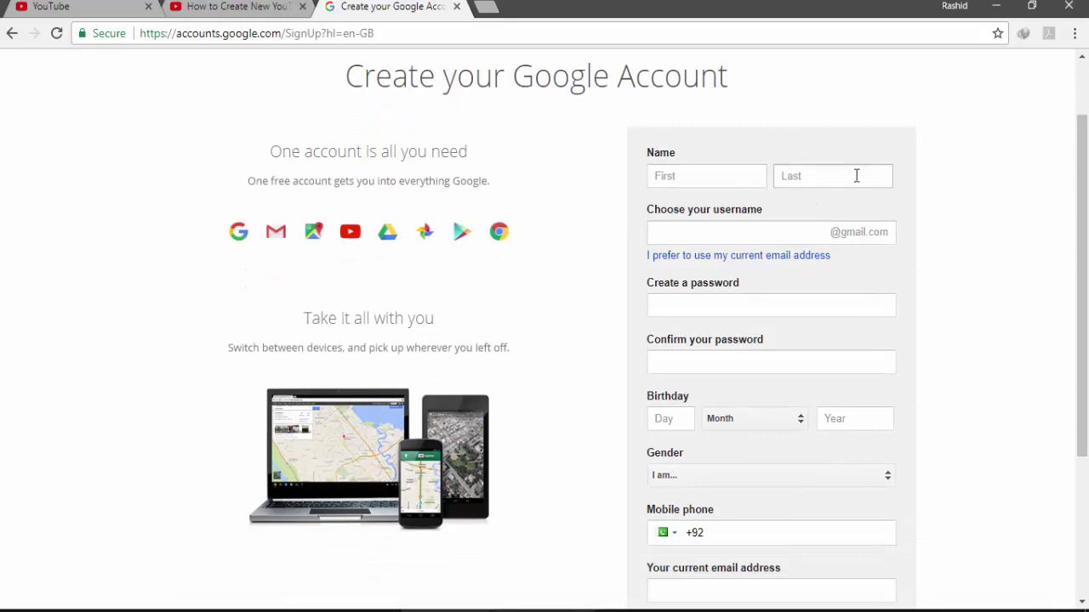
left_click(717, 233)
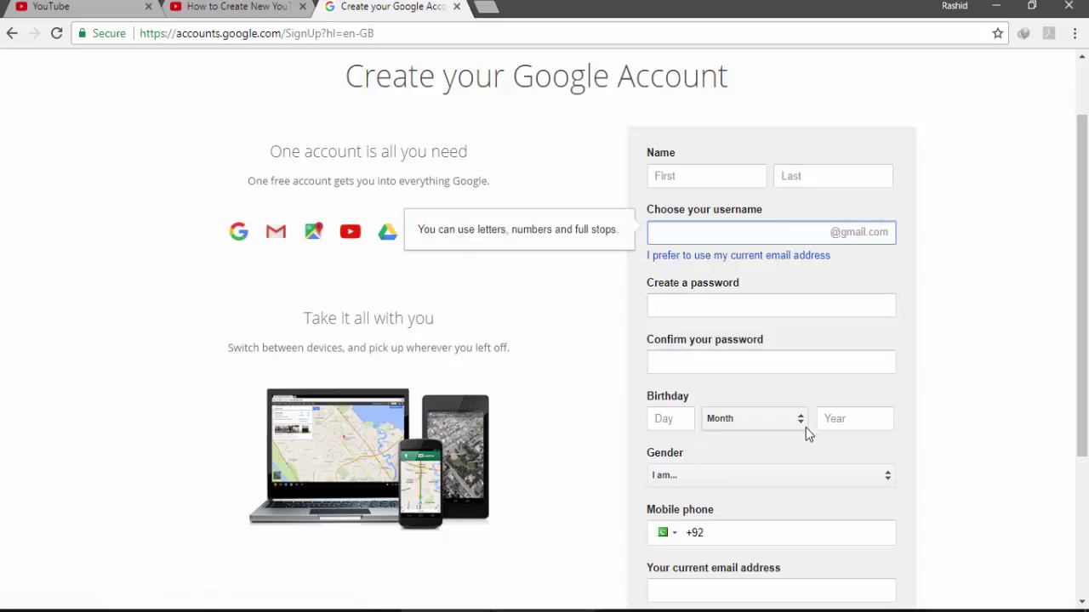
left_click(717, 483)
left_click(719, 482)
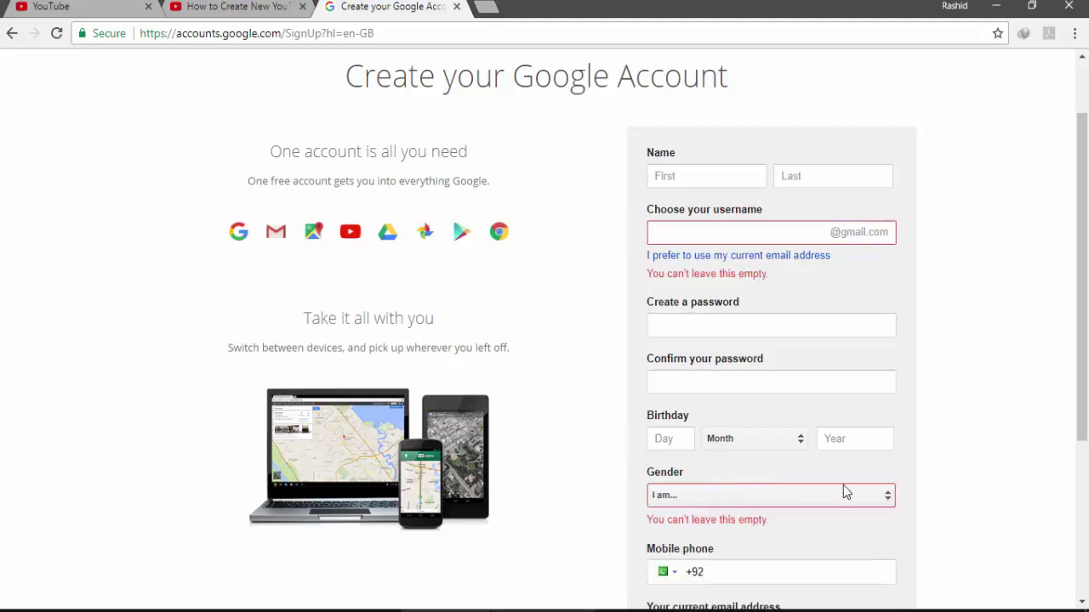
key("ctrl+a")
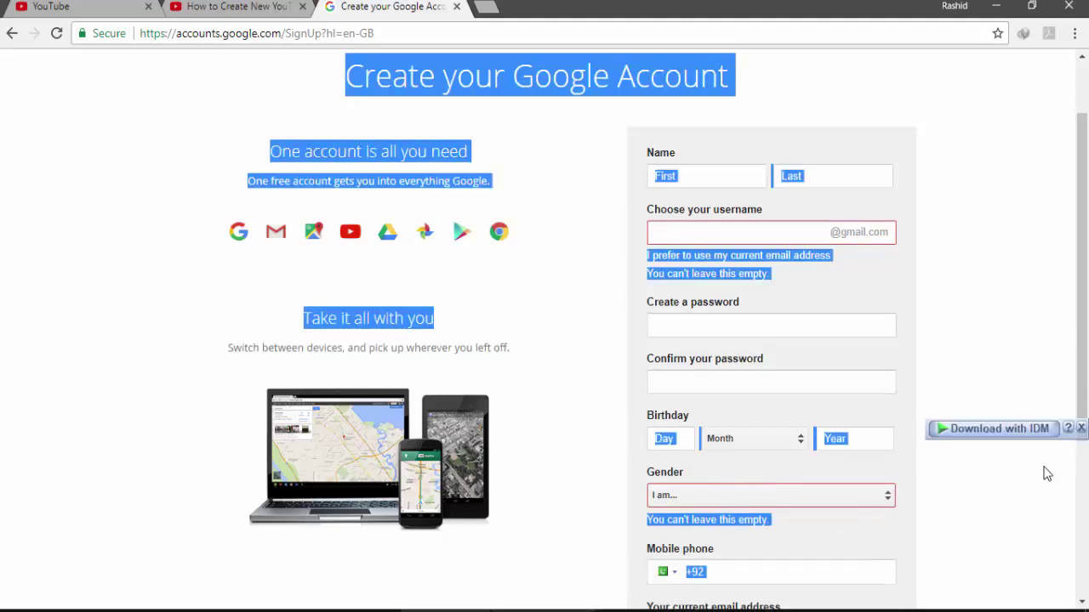
left_click(956, 486)
left_click_drag(1080, 426, 1082, 551)
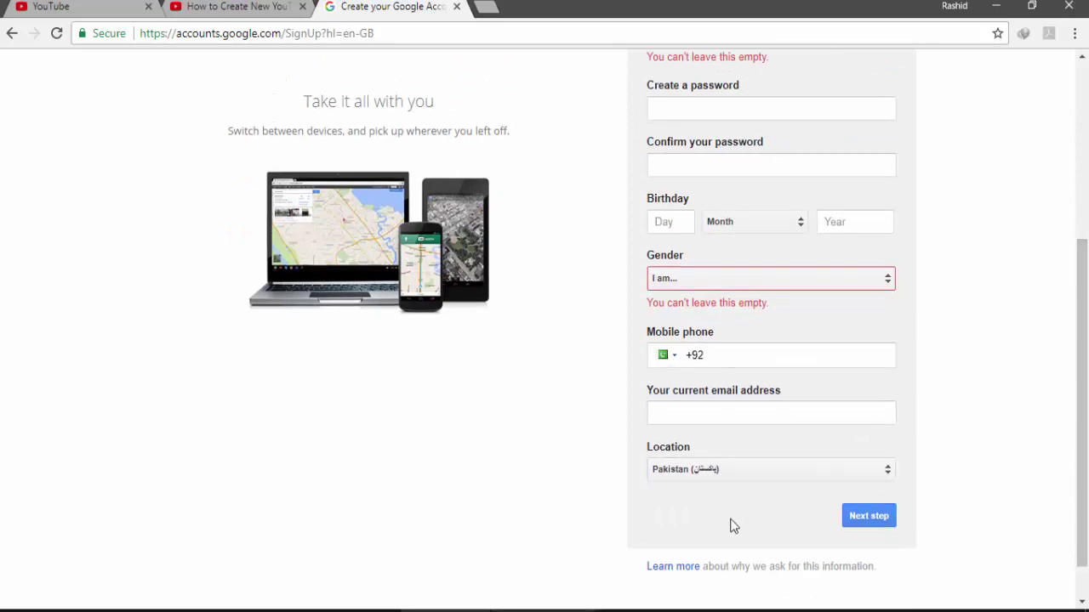
left_click(762, 469)
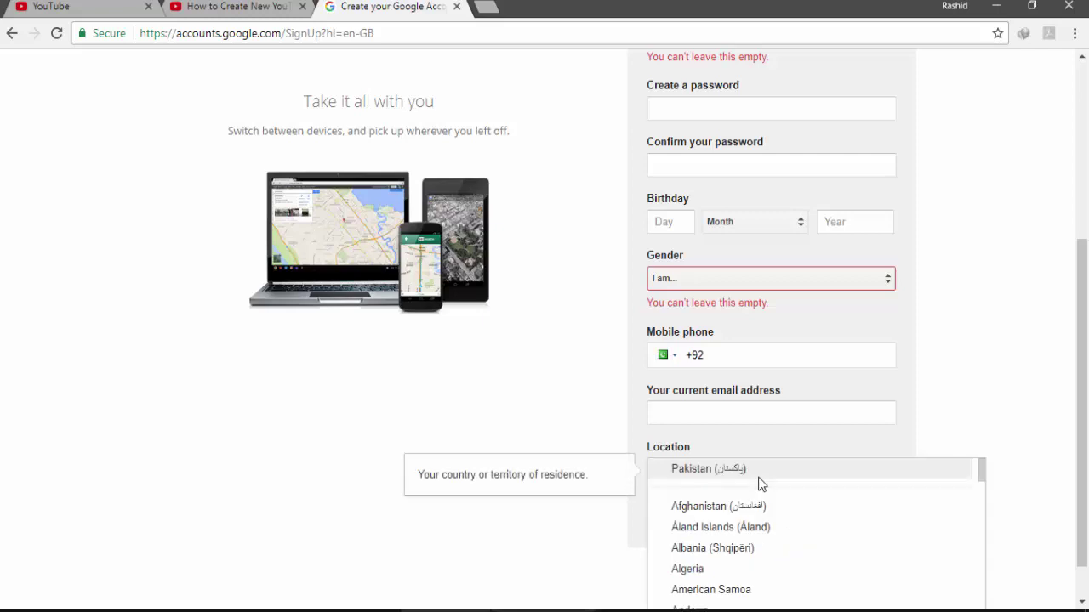
left_click(558, 414)
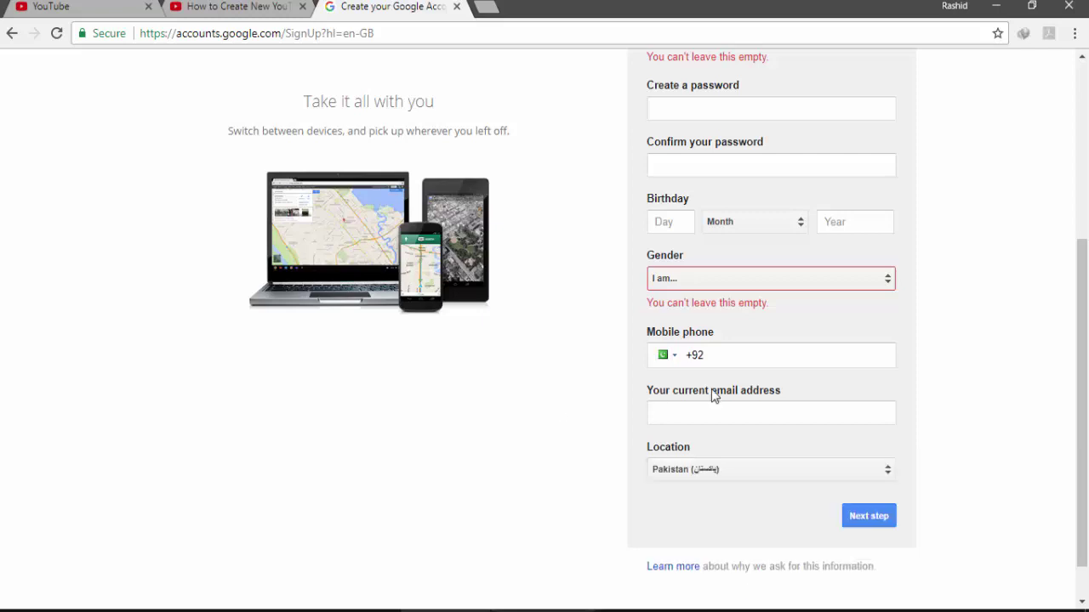
left_click(861, 522)
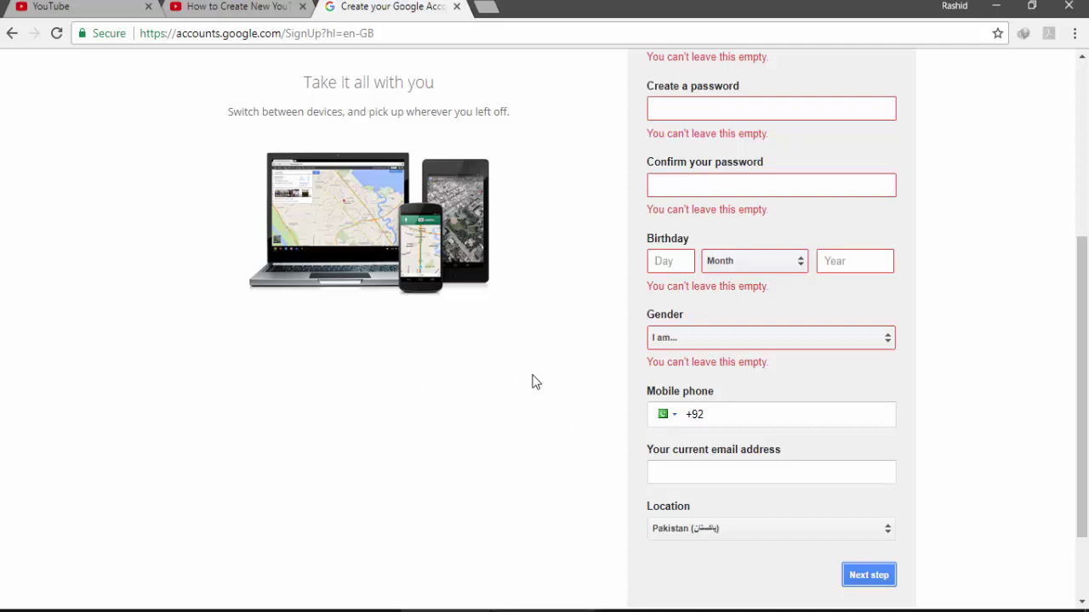
scroll(358, 226, "up", 4)
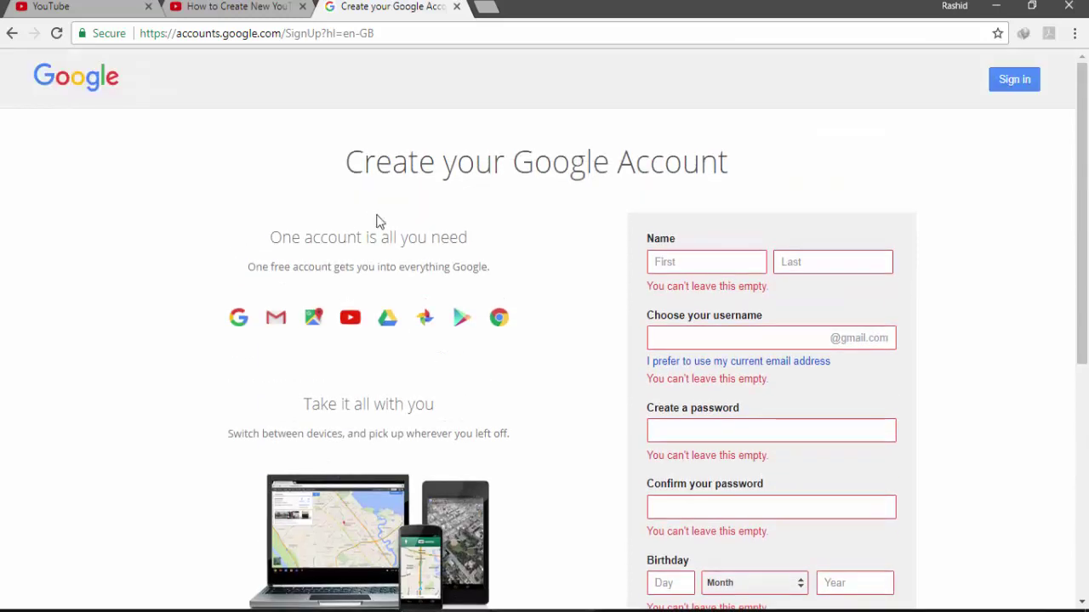
- Return to the search results and search Google for "gmail" instead of "gmail signup"
left_click(13, 37)
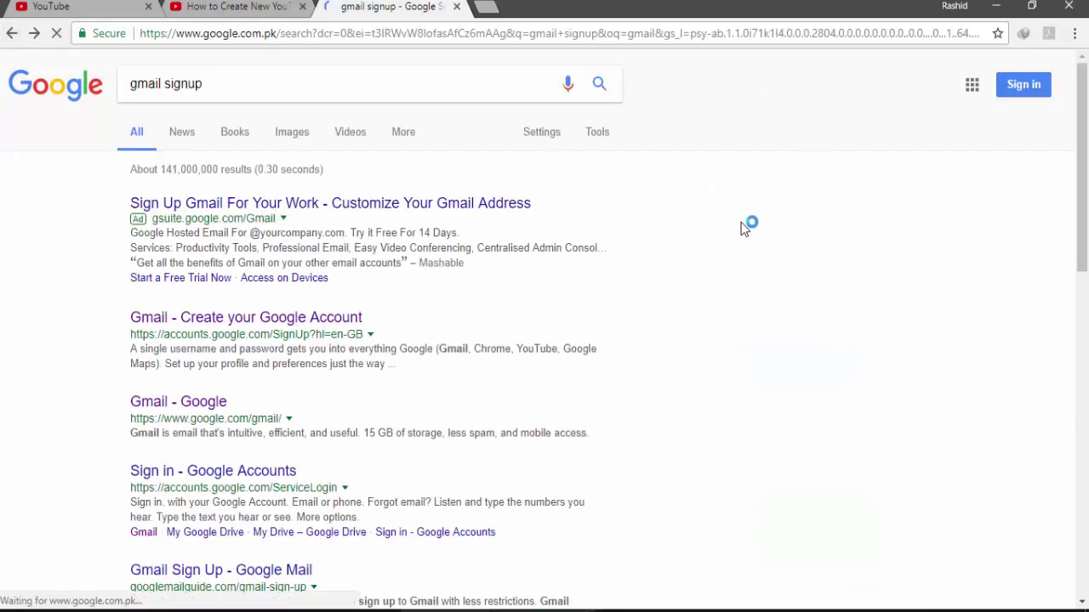
left_click_drag(205, 86, 174, 86)
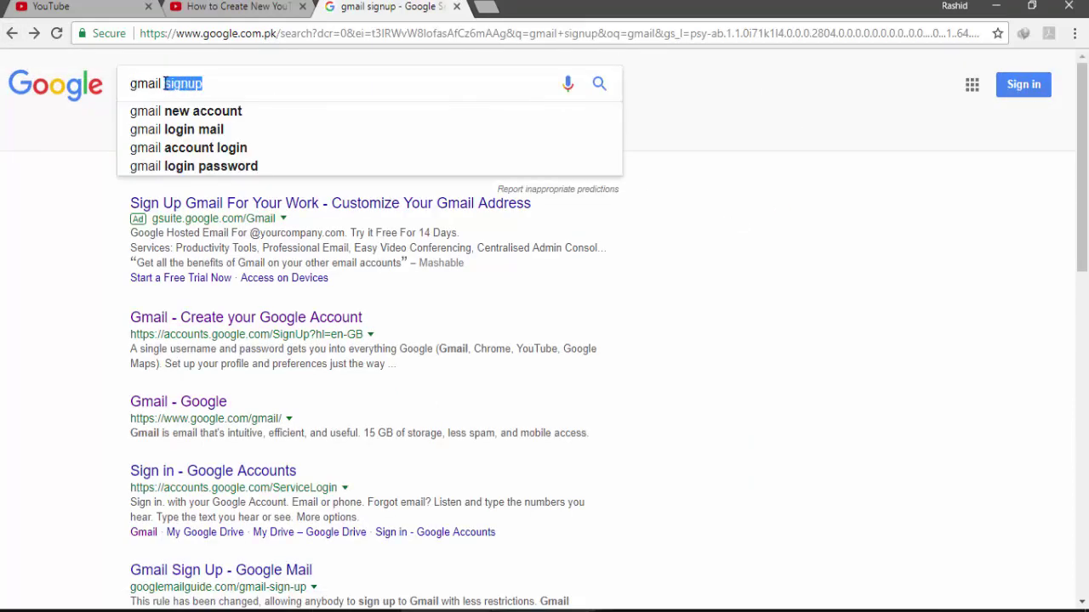
key("Return")
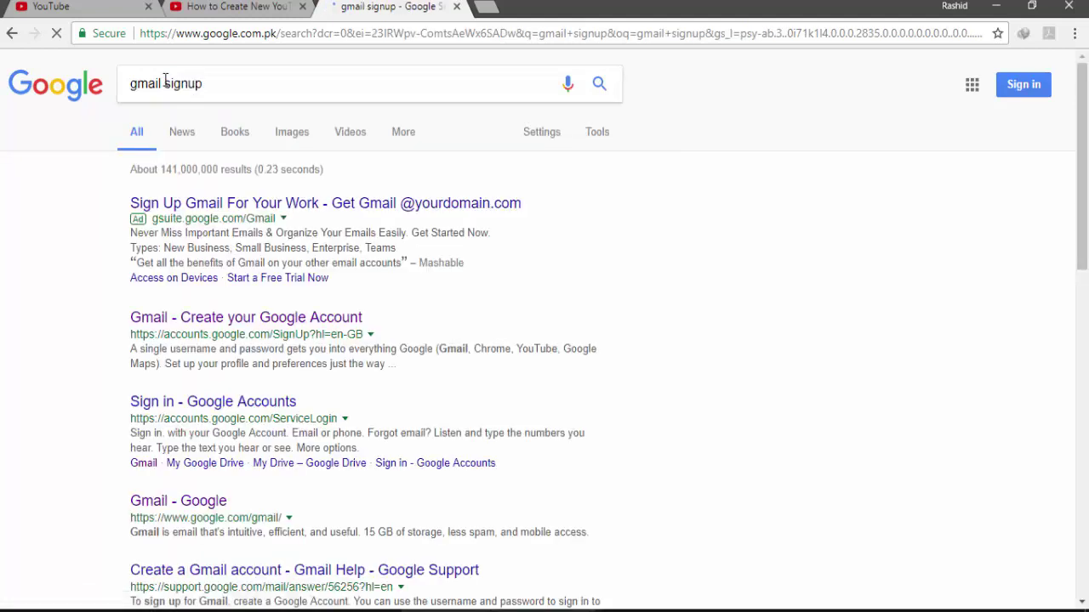
left_click_drag(202, 84, 189, 88)
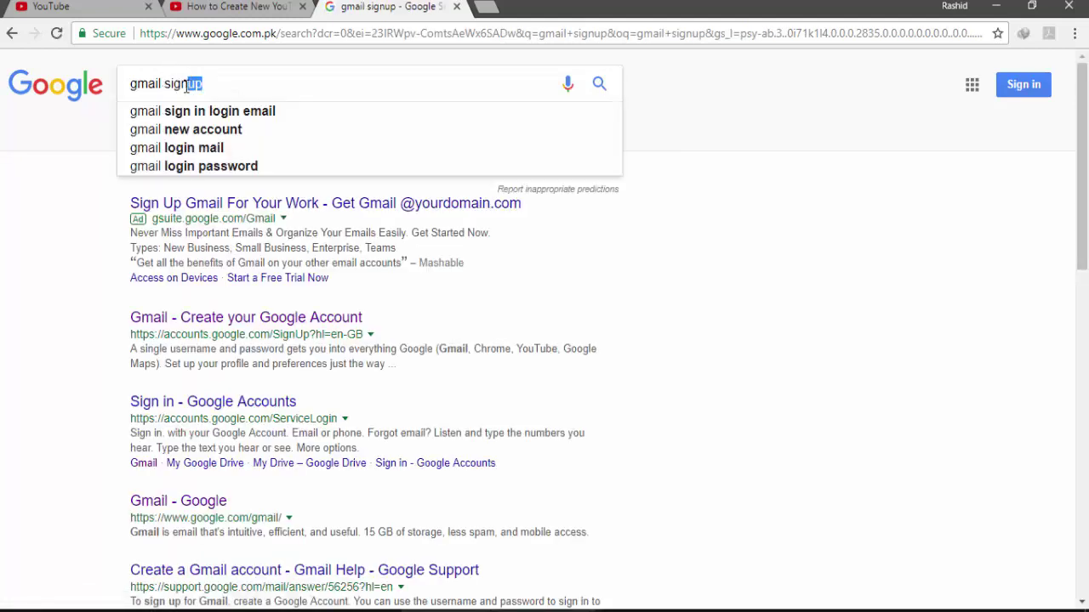
key("BackSpace")
key("Return")
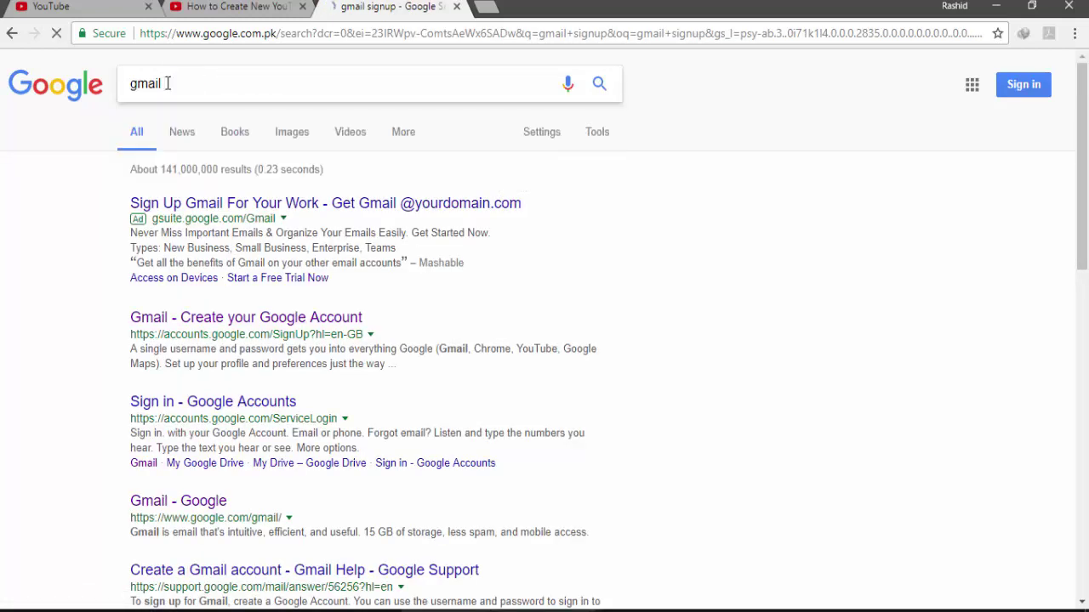
- Open the Gmail result and sign in to the existing account with the account password
left_click(204, 208)
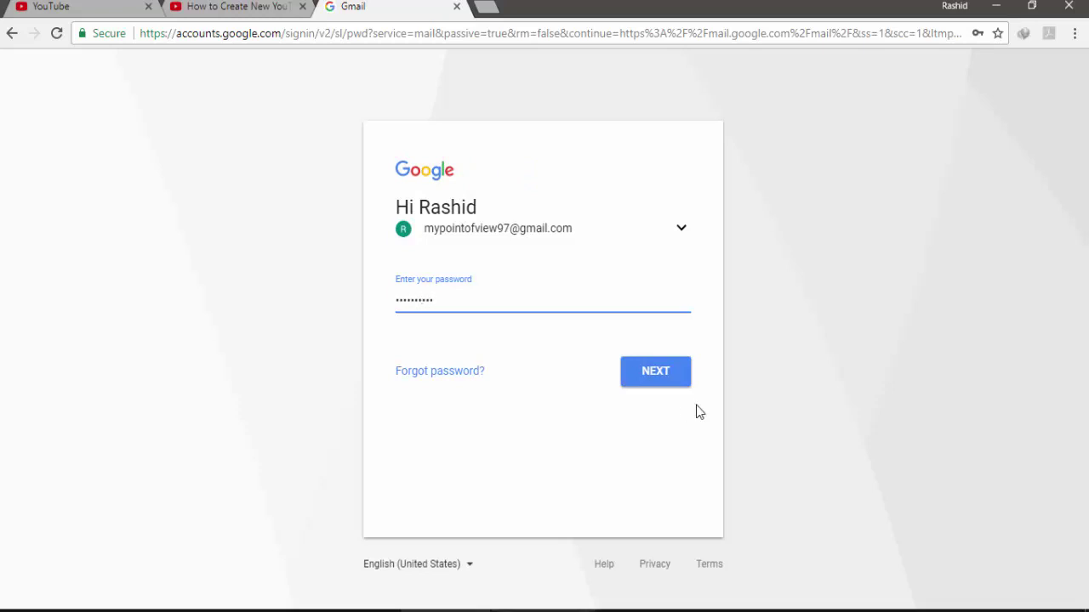
left_click(653, 382)
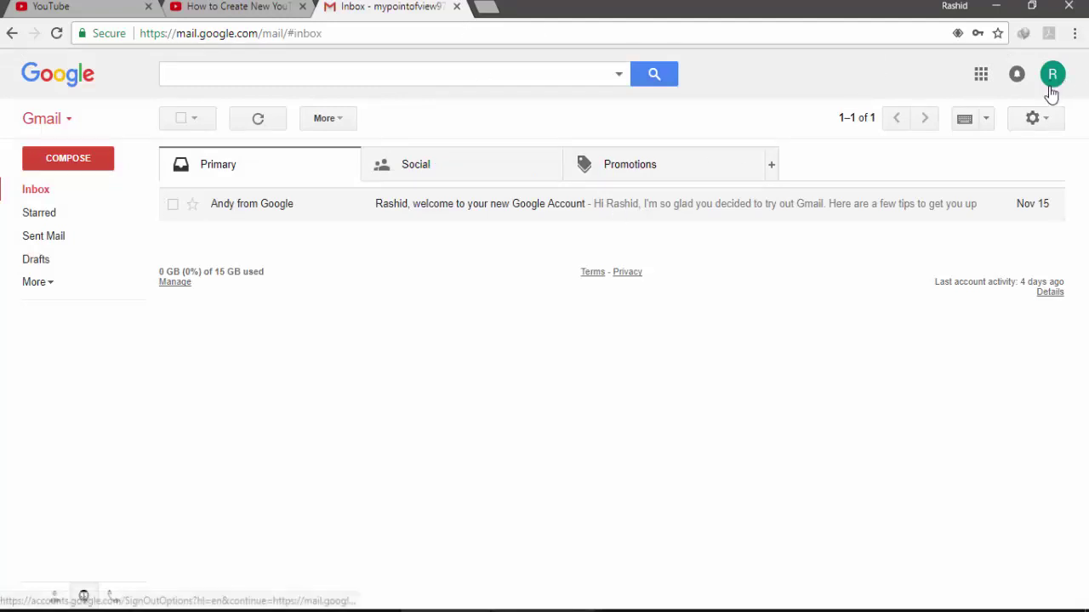
- Open the Google Account welcome email, read through its tips, and return to the inbox
left_click(479, 212)
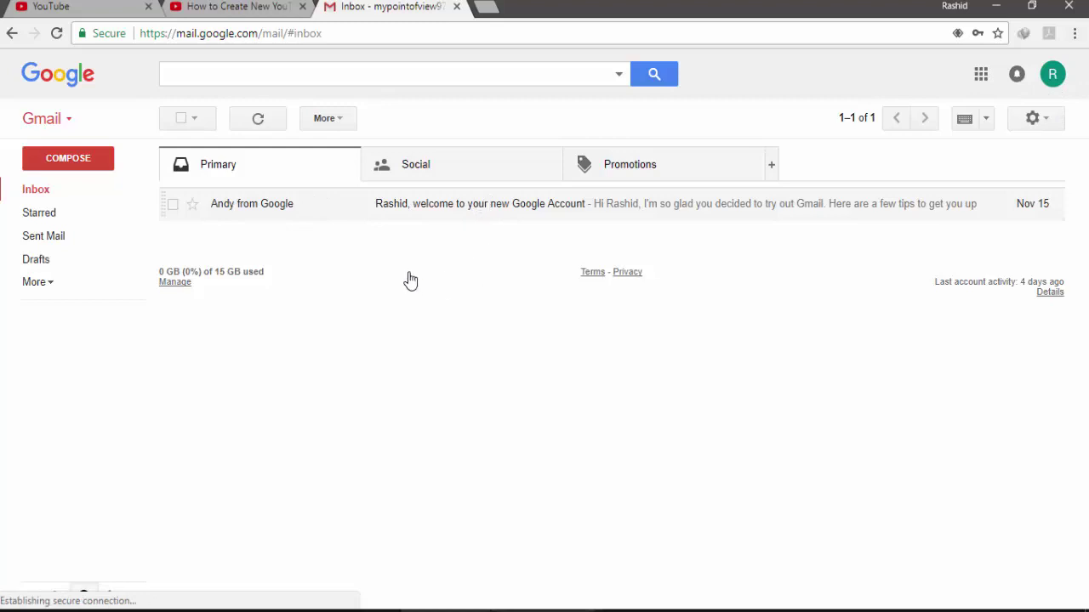
scroll(644, 398, "down", 3)
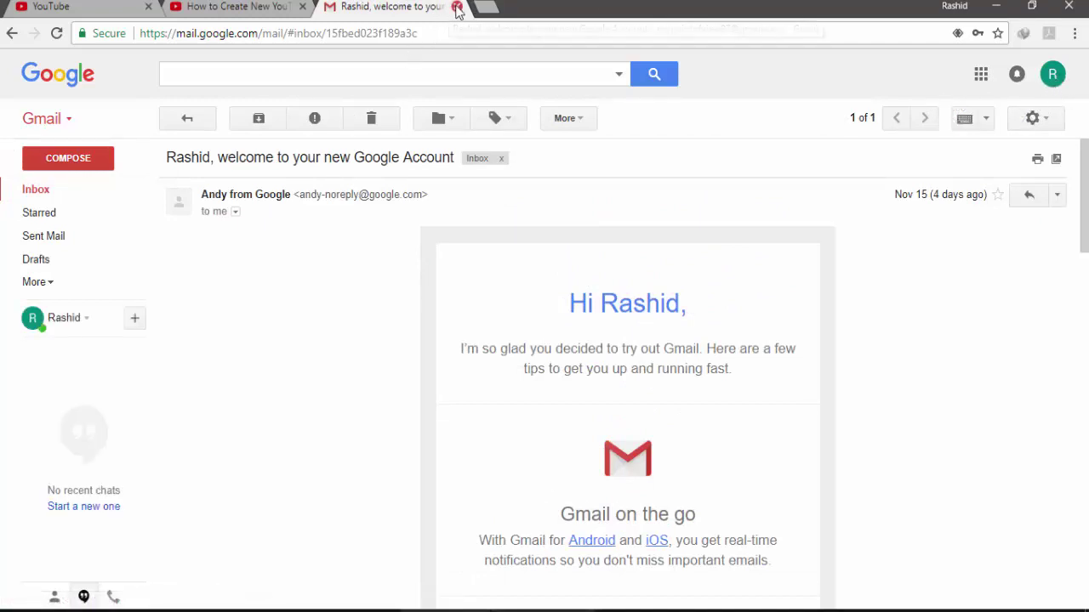
scroll(373, 261, "down", 2)
right_click(372, 261)
left_click(878, 302)
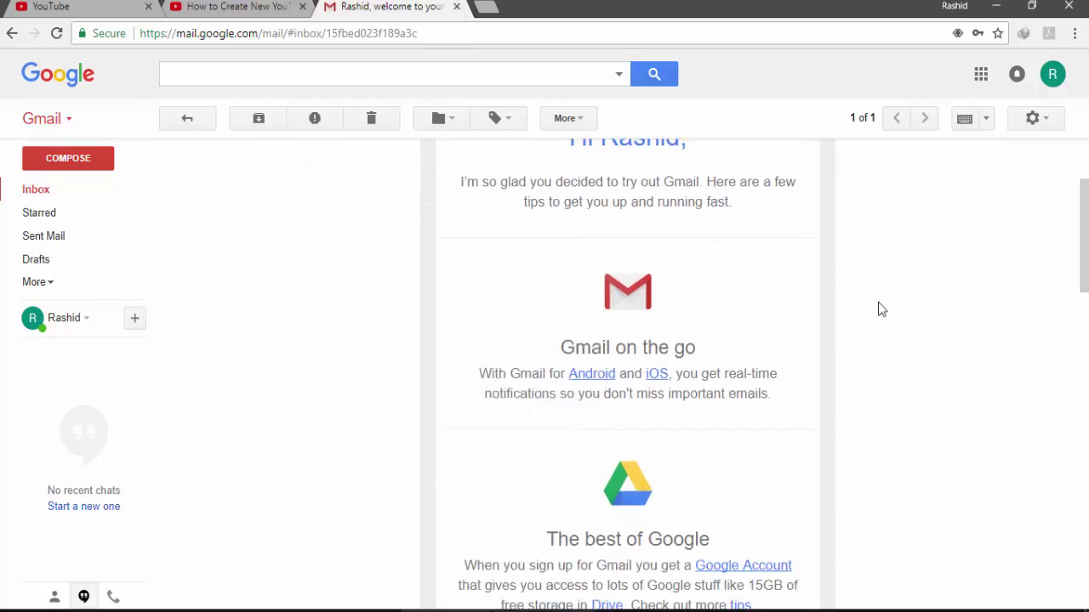
scroll(910, 326, "down", 4)
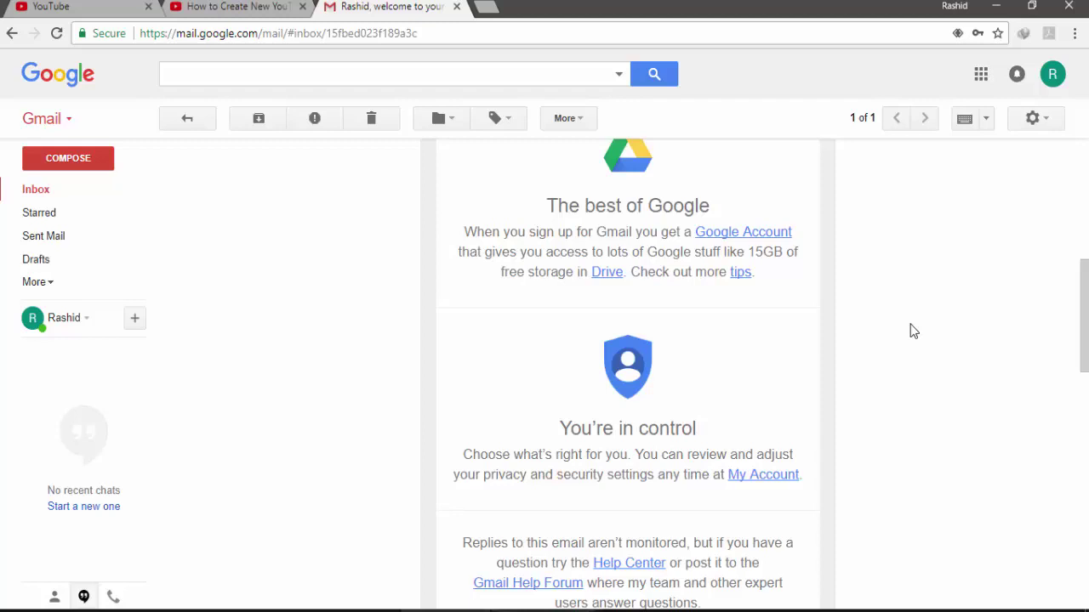
scroll(910, 331, "up", 5)
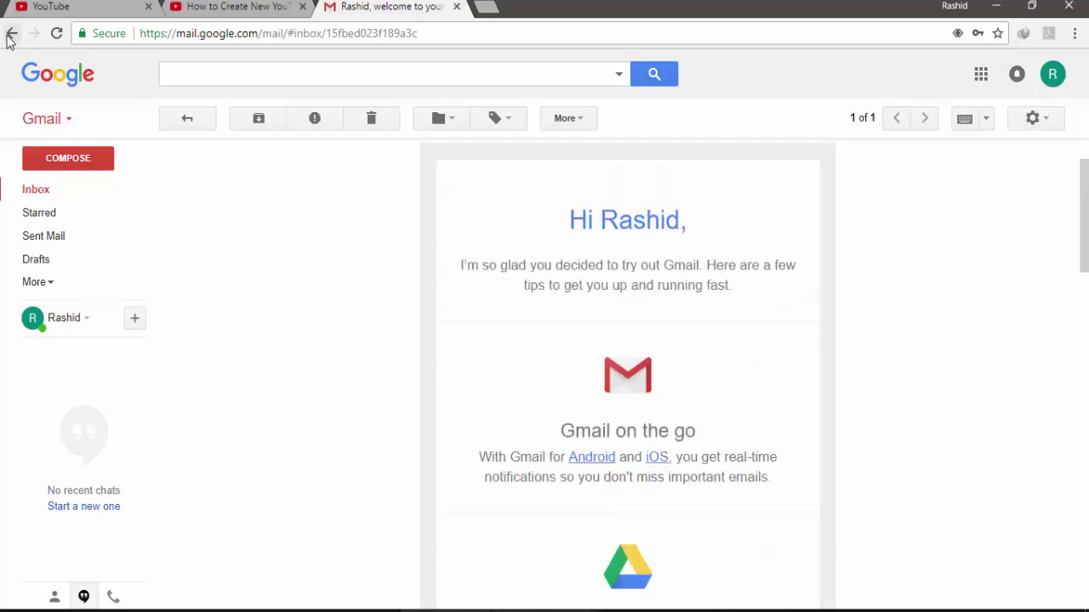
left_click(10, 35)
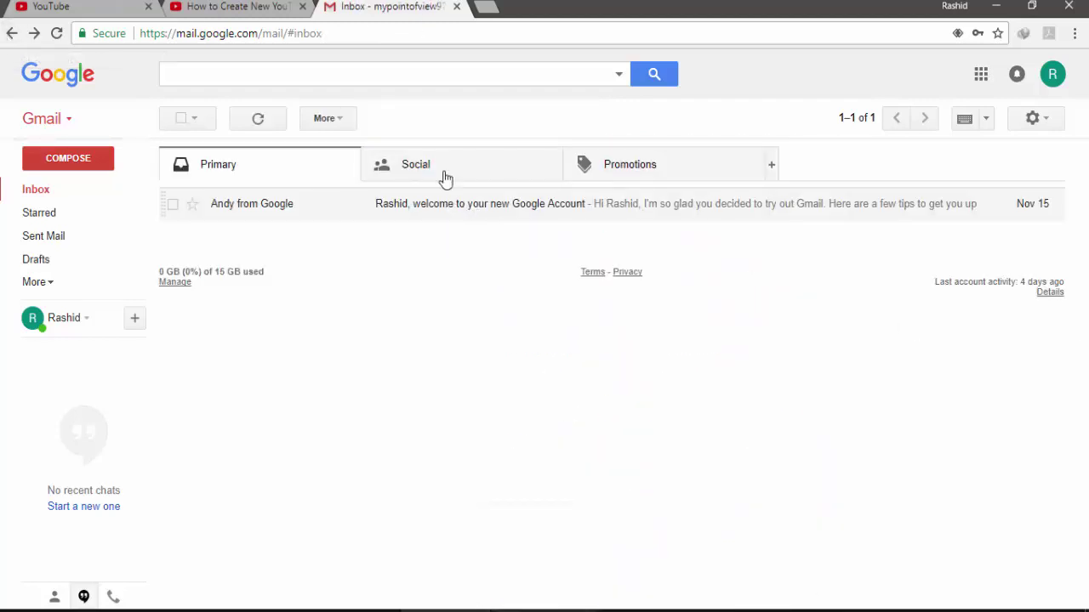
left_click(12, 34)
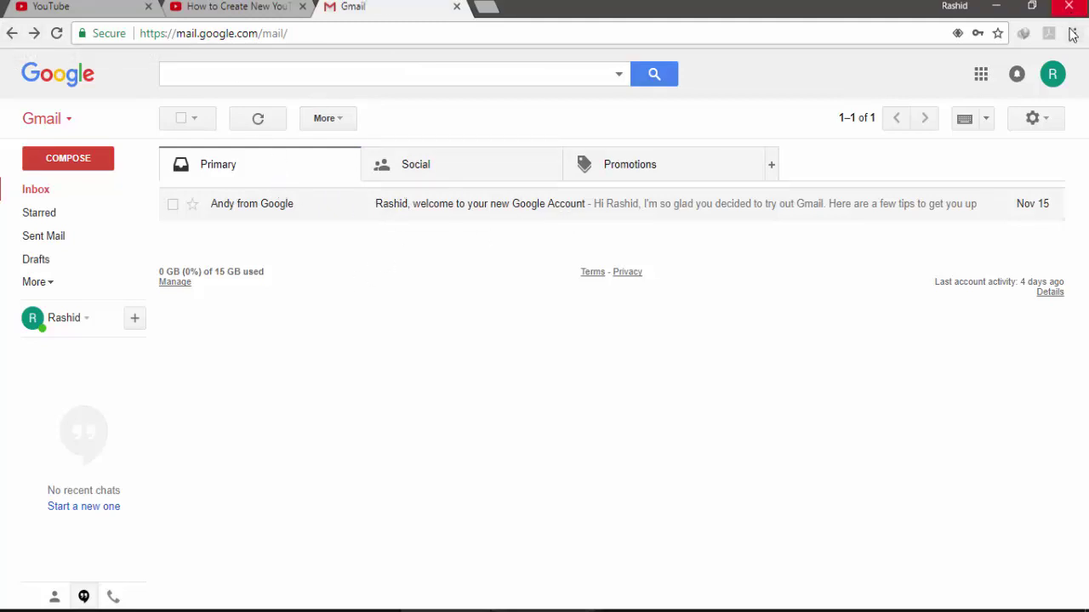
- Show the signed-in Google account's details and highlight its email address
left_click(1055, 78)
left_click_drag(913, 135, 1046, 129)
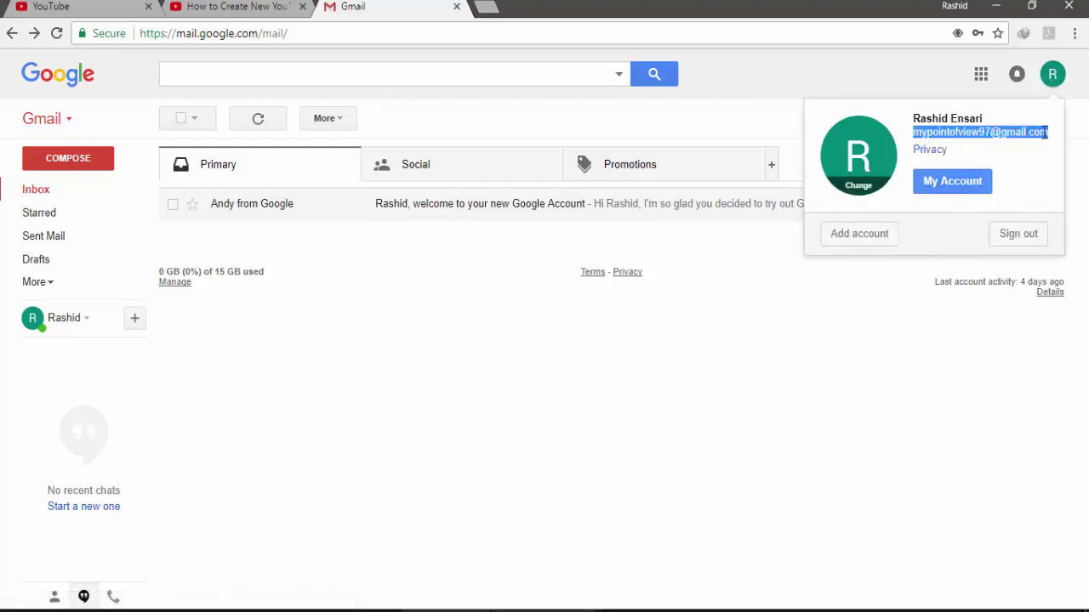
right_click(1047, 132)
left_click(1055, 144)
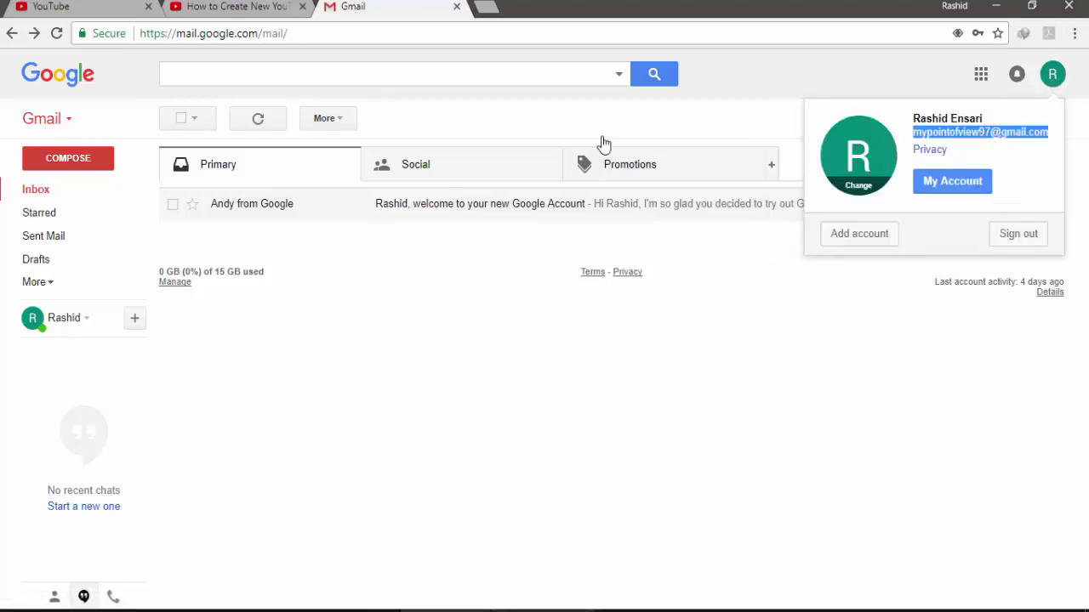
- Switch to YouTube, sign in with the same Google account, and open the account menu
left_click(76, 10)
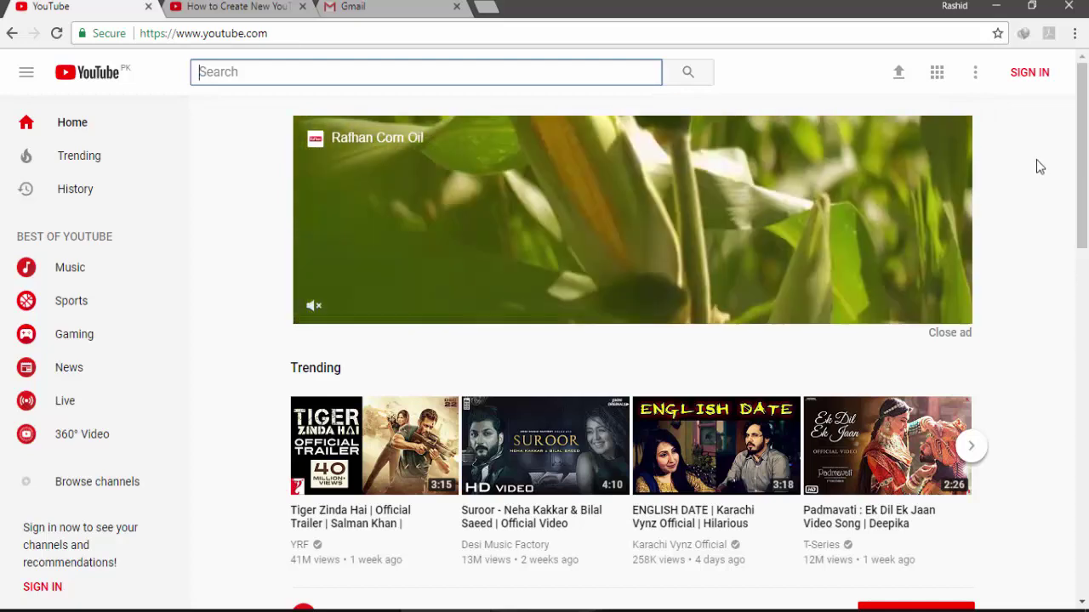
left_click(1029, 72)
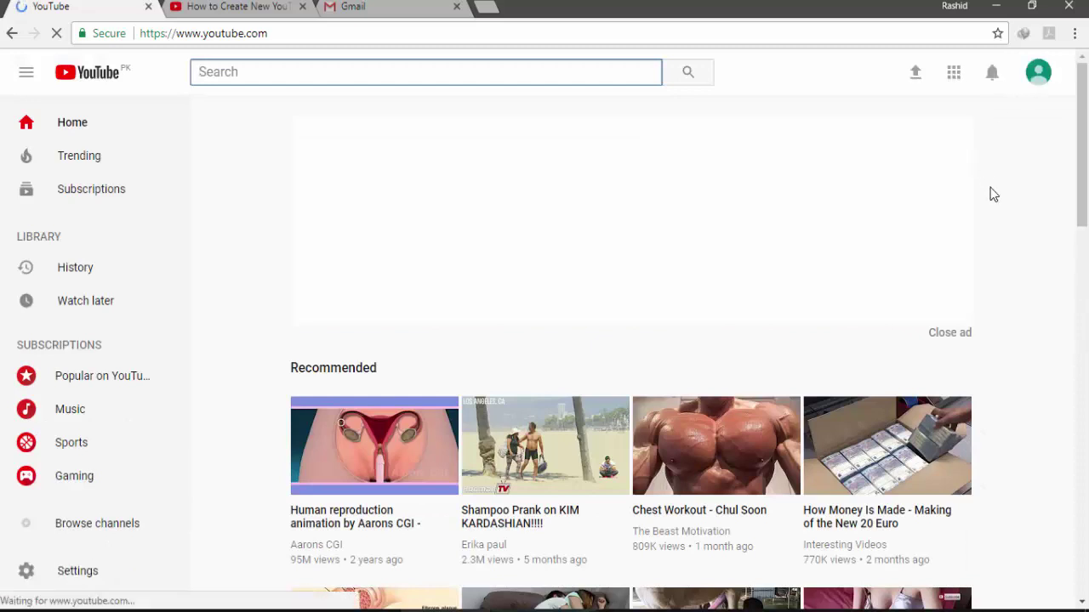
left_click(1039, 77)
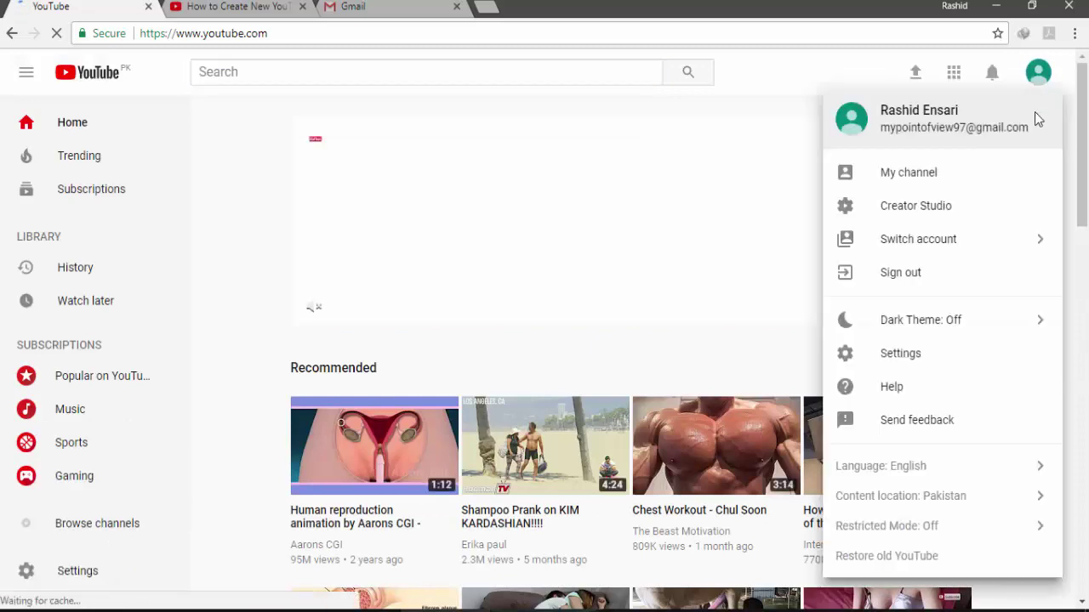
left_click(1046, 75)
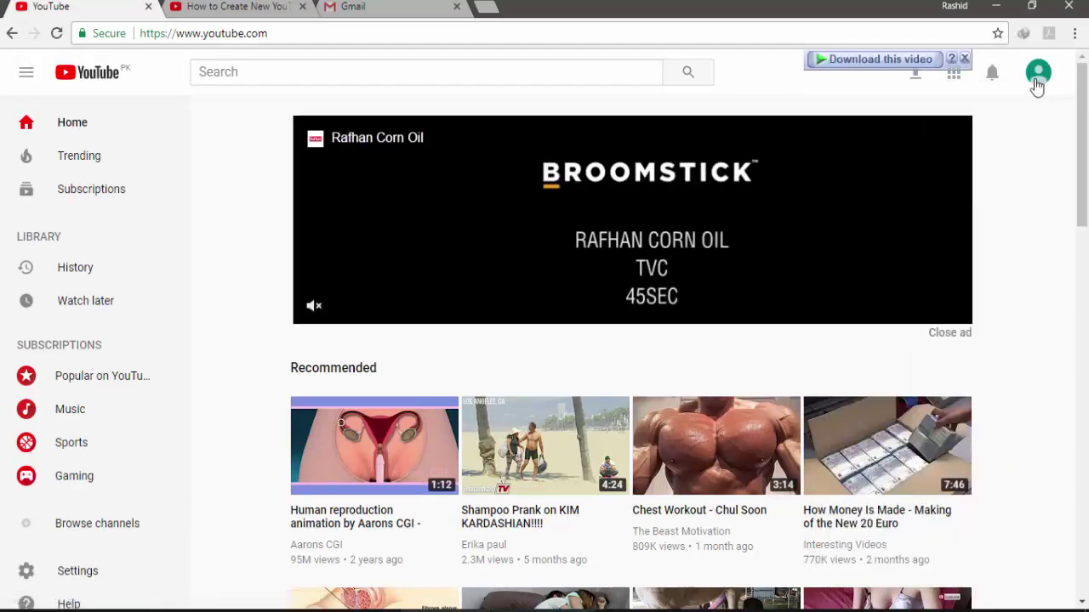
left_click(1037, 83)
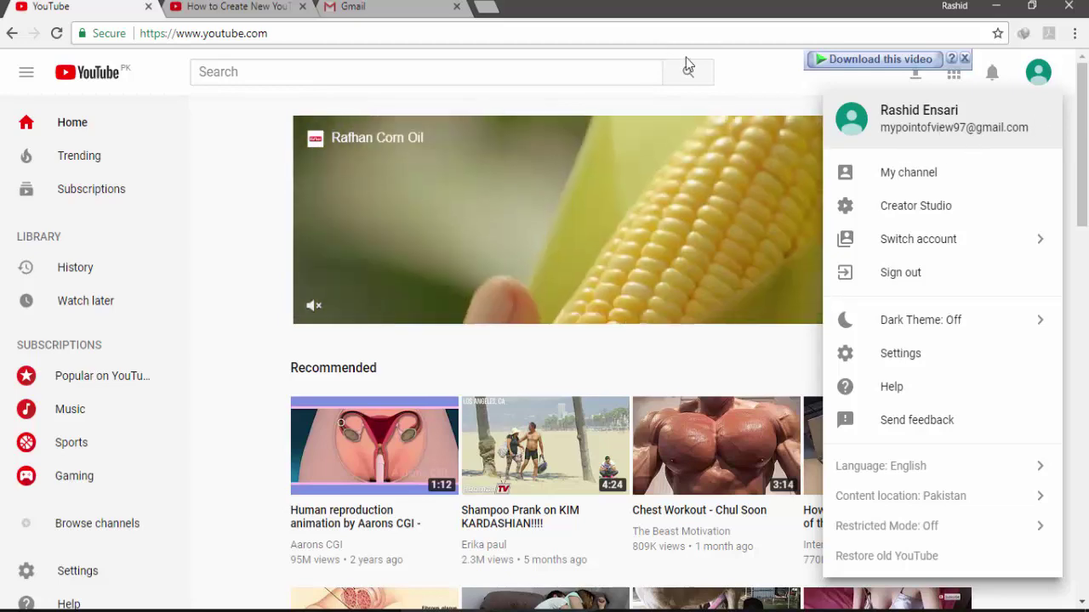
left_click(746, 79)
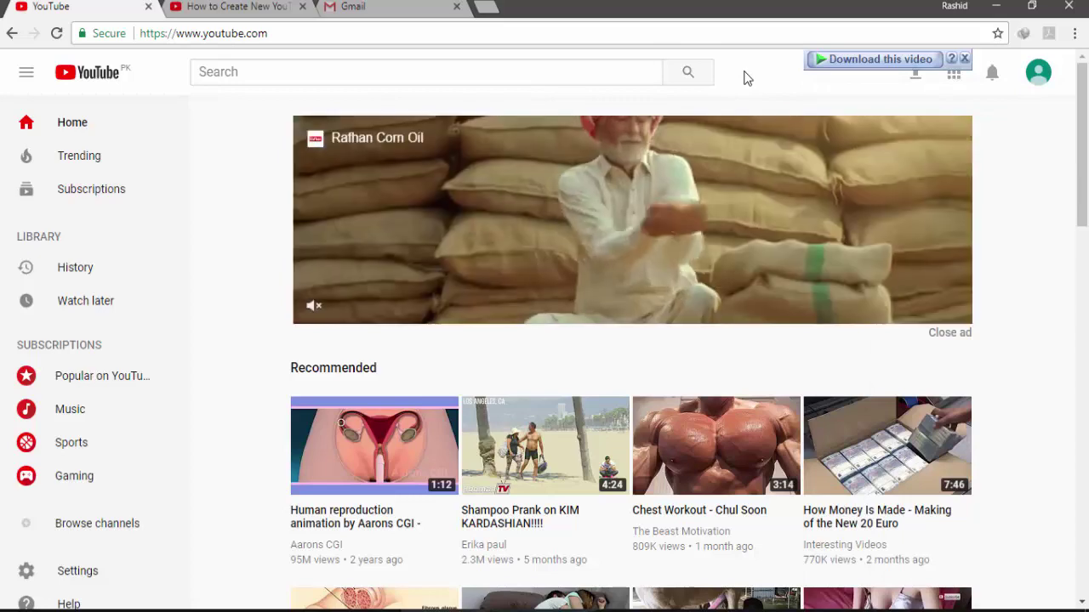
scroll(612, 145, "down", 3)
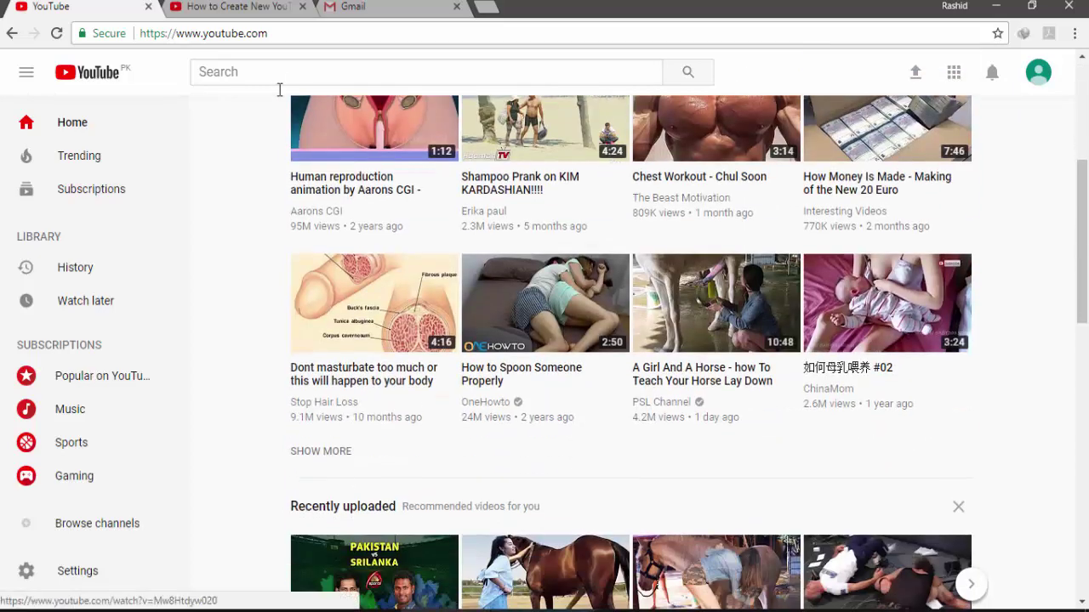
scroll(309, 127, "down", 4)
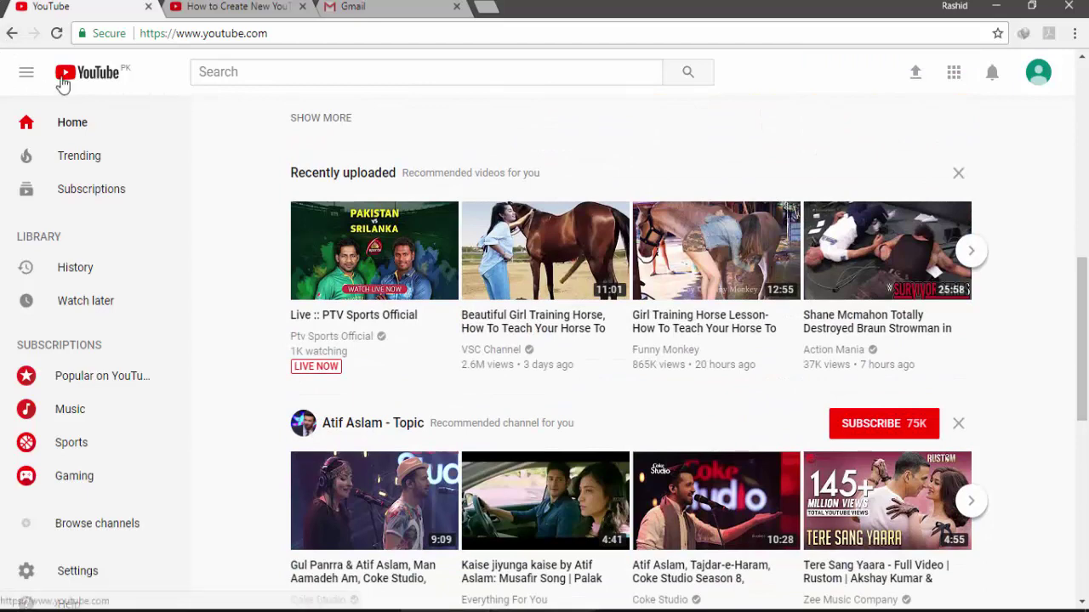
left_click(28, 78)
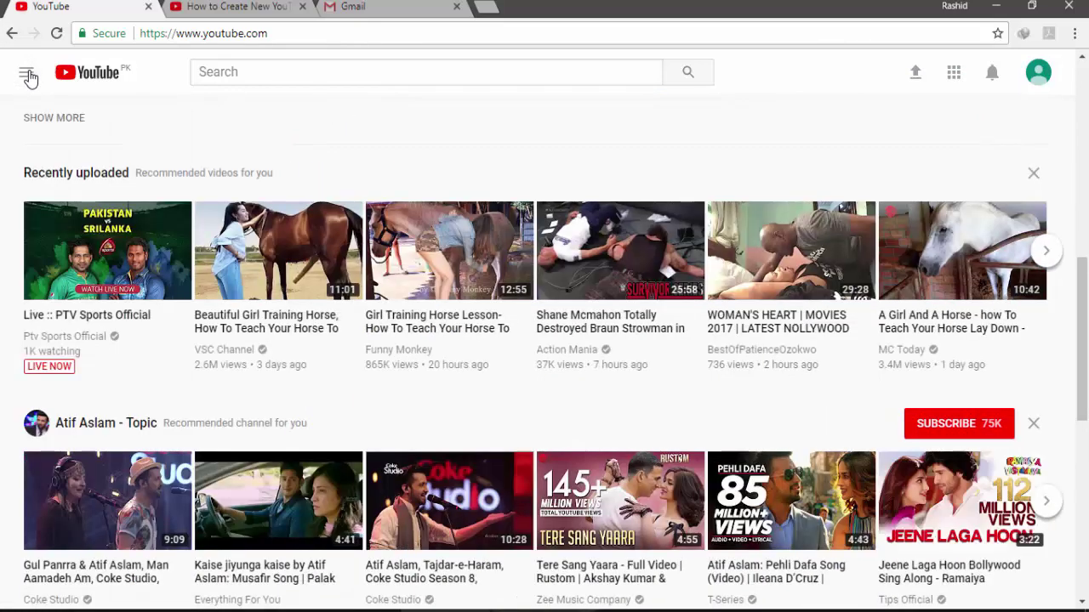
left_click(28, 78)
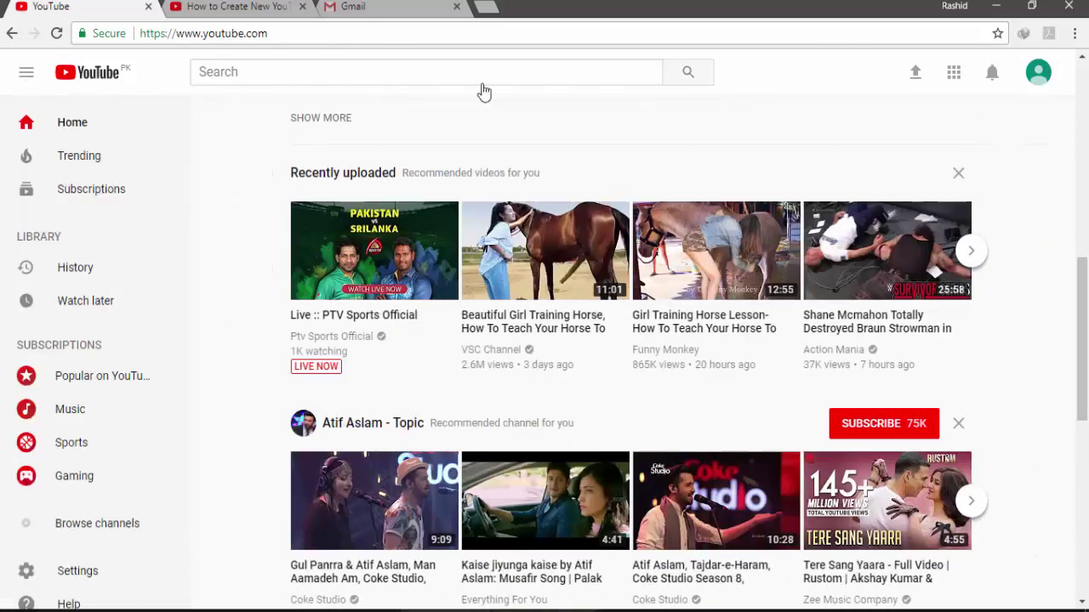
- Create a YouTube channel under the account's existing name and reload the new channel page
left_click(1038, 73)
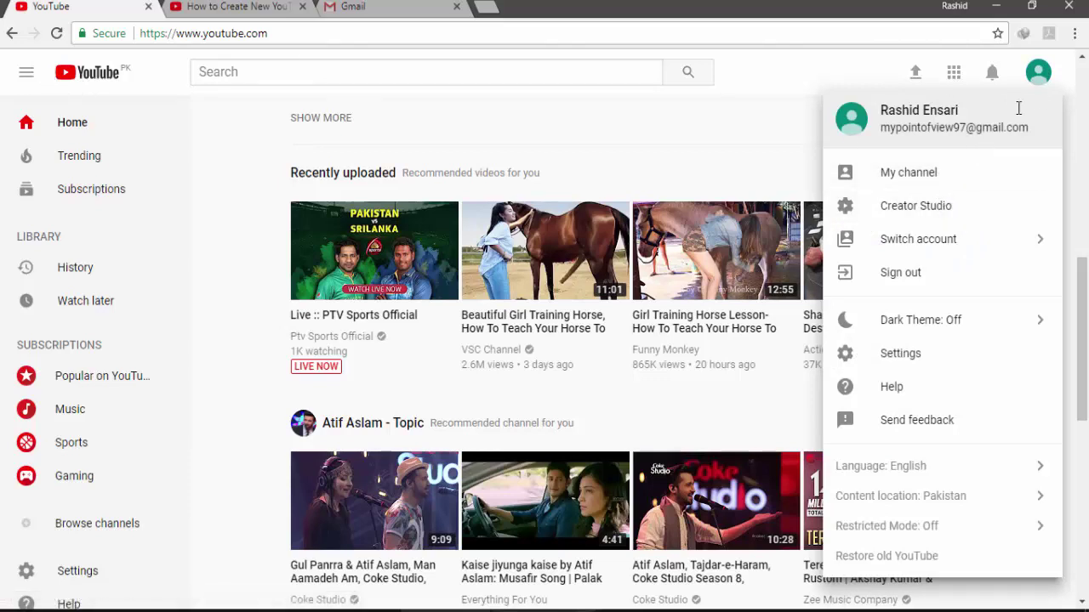
left_click(902, 173)
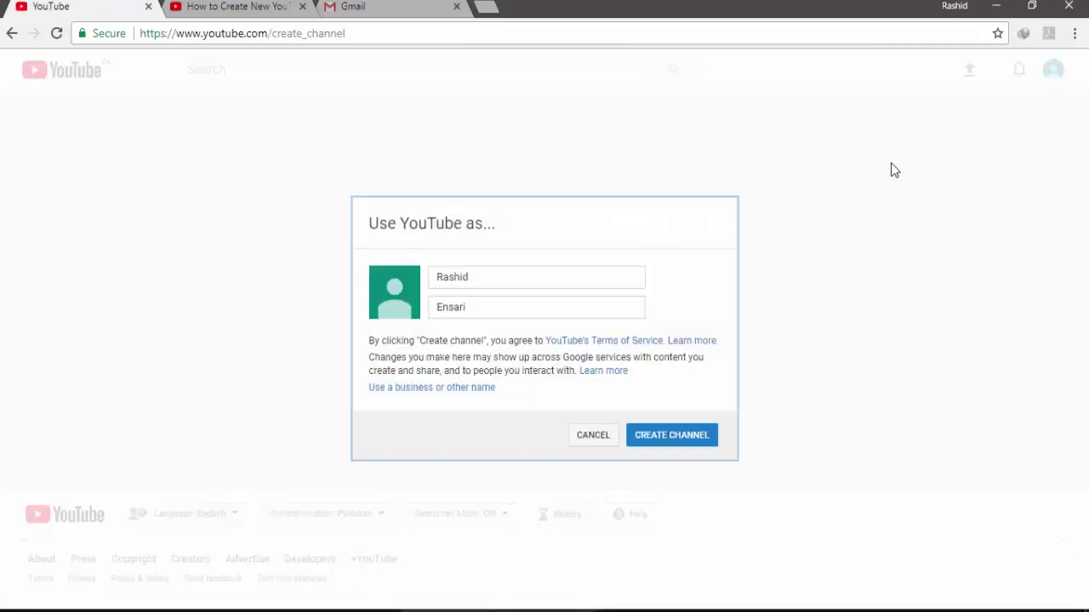
left_click(476, 277)
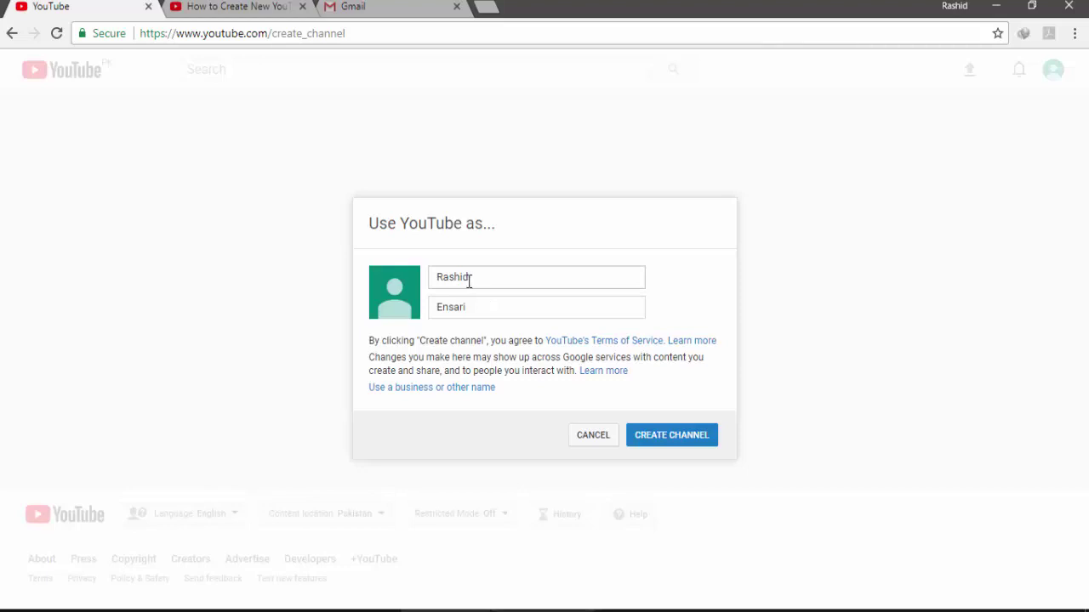
left_click(705, 442)
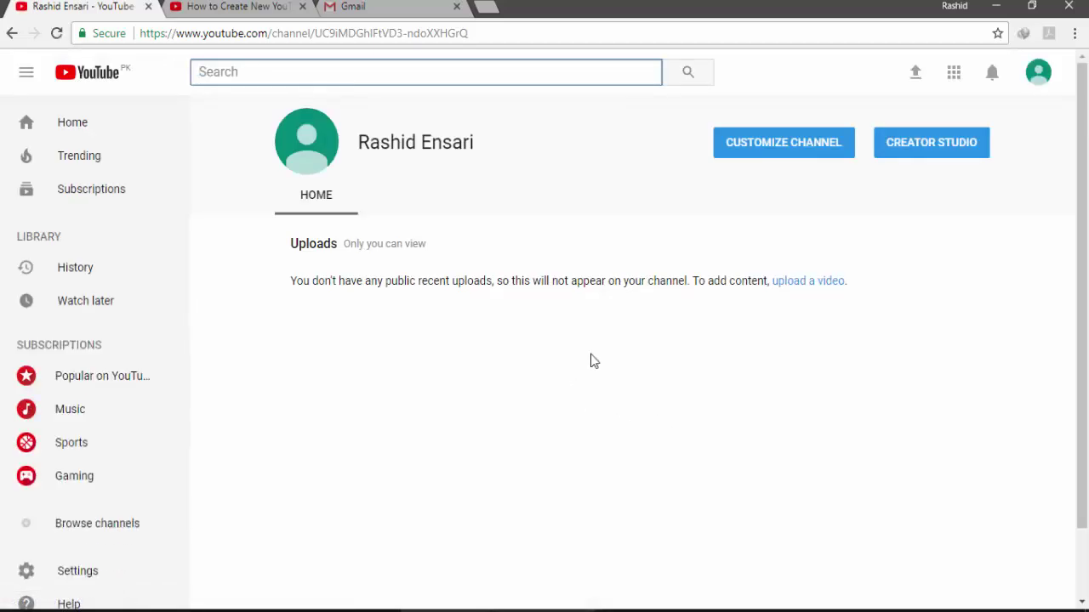
left_click(11, 36)
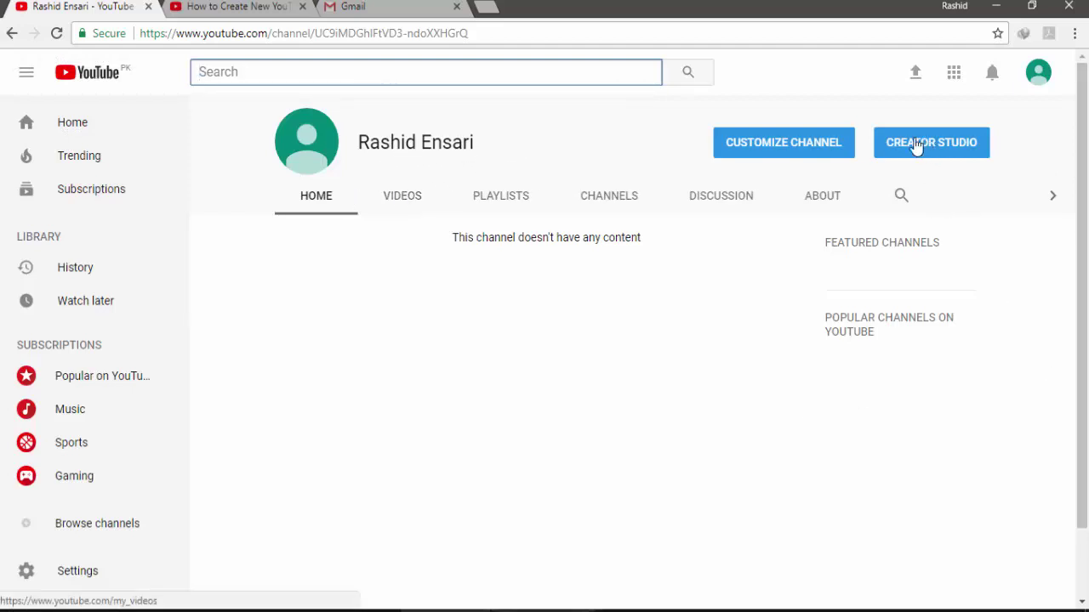
- Open Creator Studio and go to the channel's Advanced settings
left_click(963, 149)
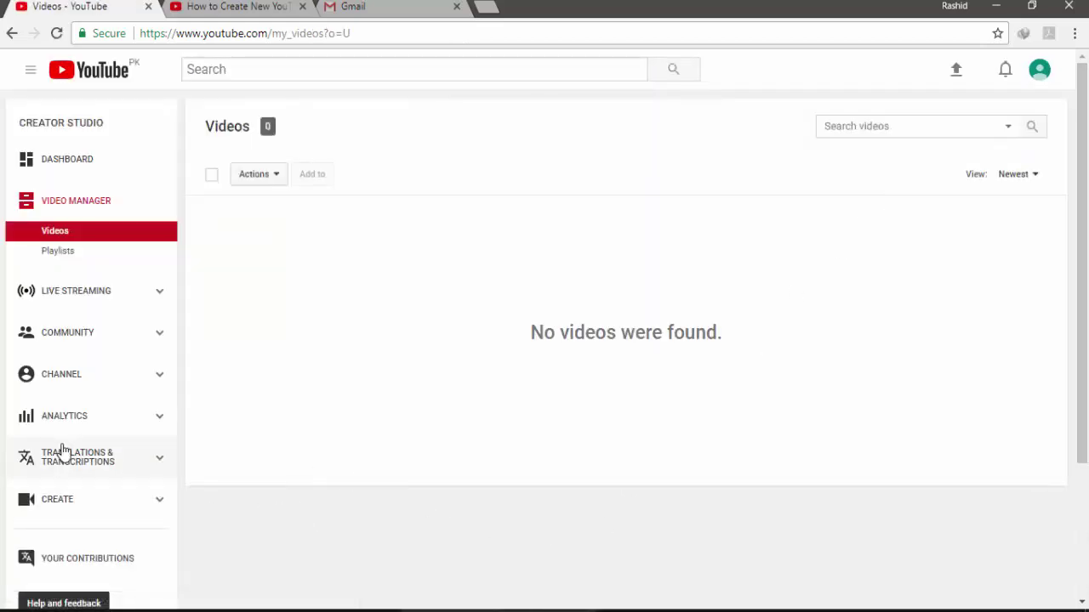
left_click(76, 376)
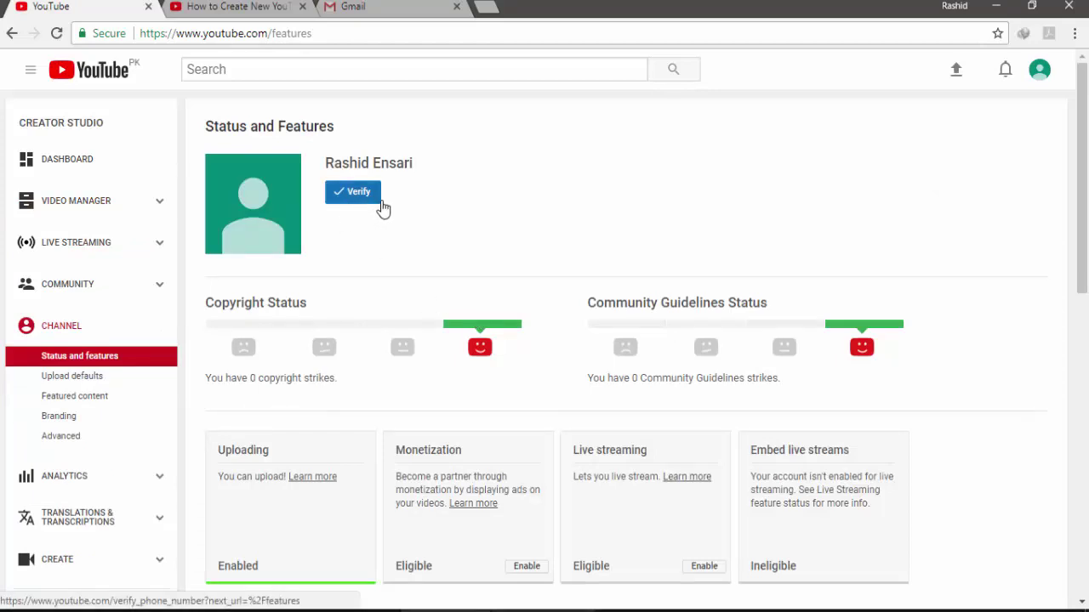
left_click(61, 437)
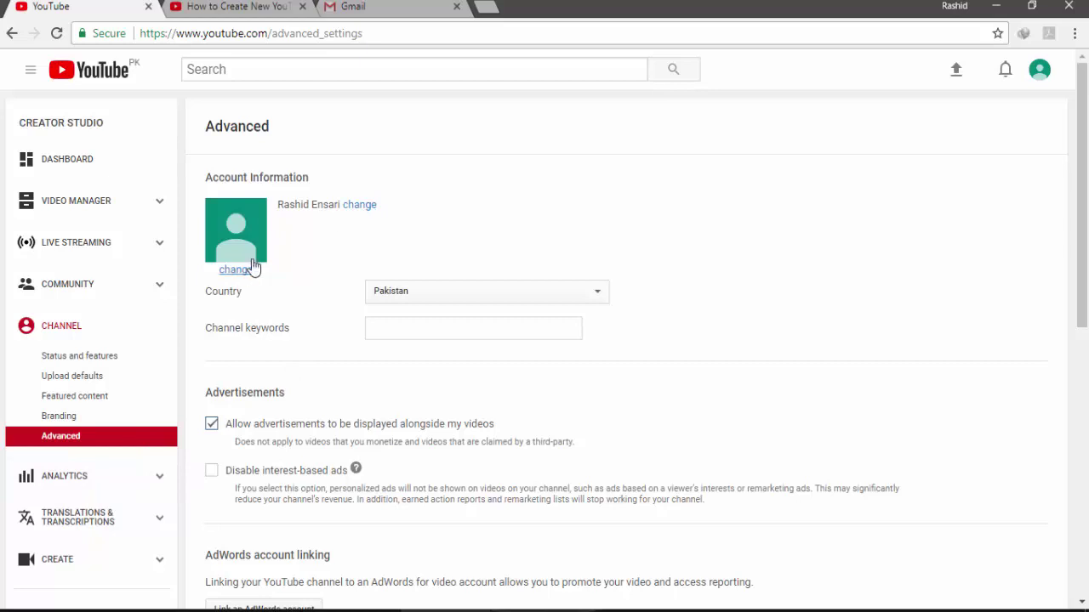
- Open the channel name for editing in the Google account profile and set the first name to "My Point"
left_click(358, 206)
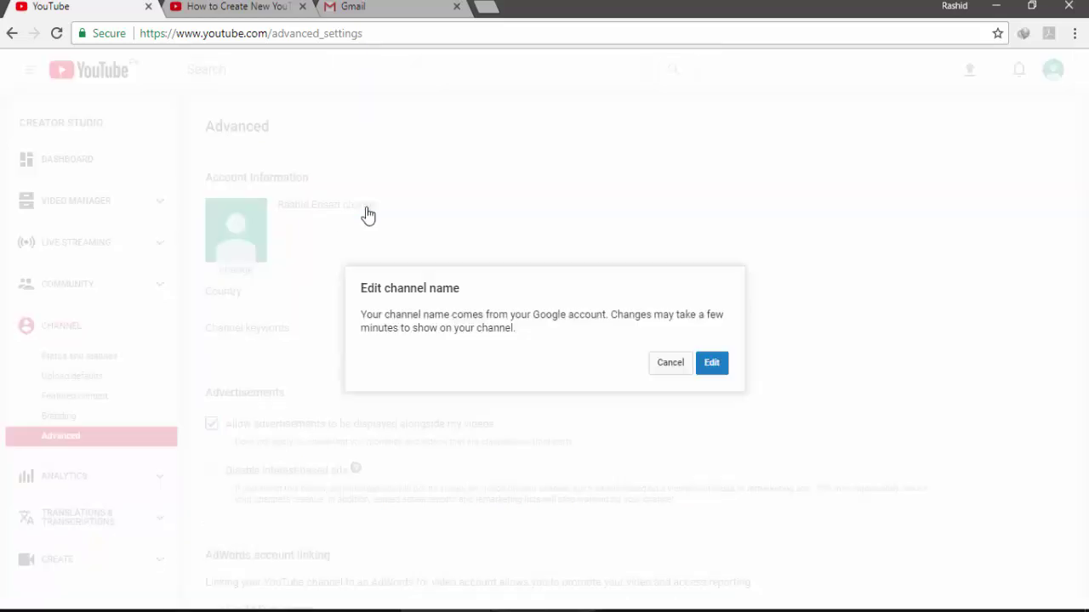
left_click(714, 371)
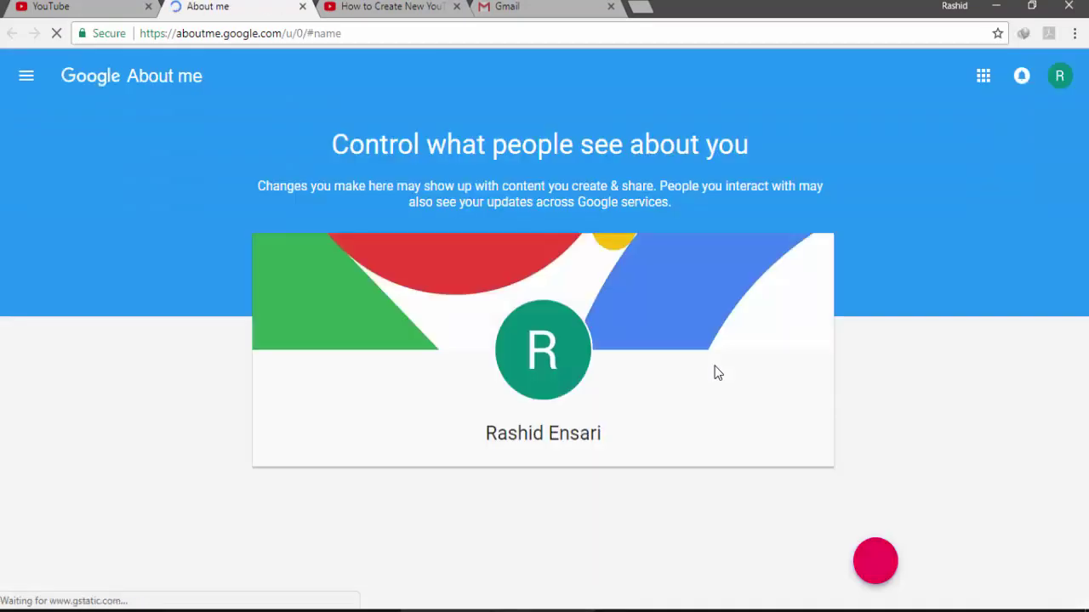
left_click(594, 434)
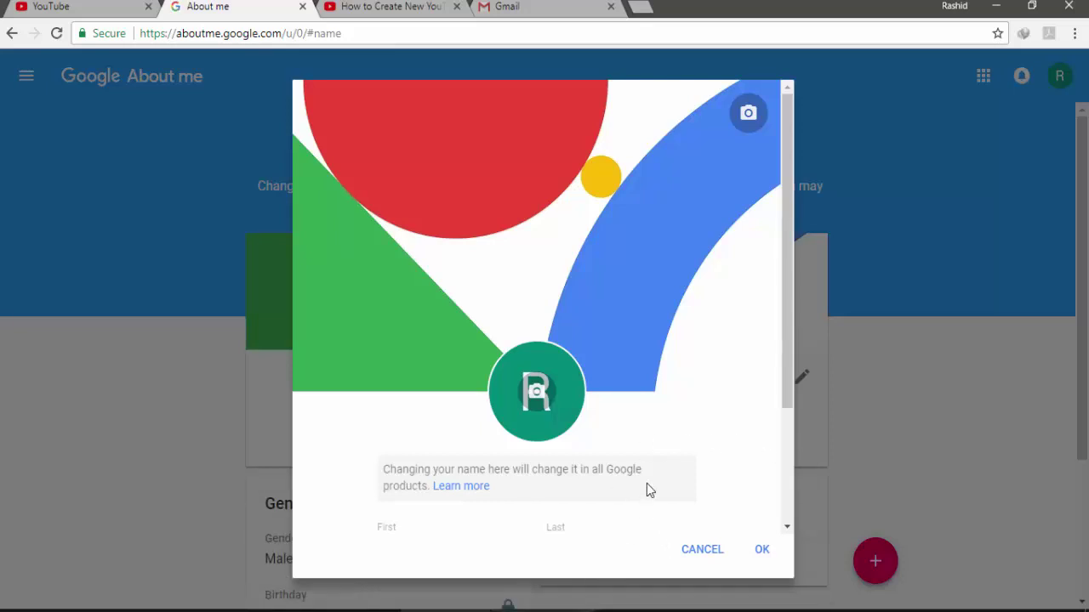
scroll(681, 462, "down", 1)
scroll(680, 458, "down", 1)
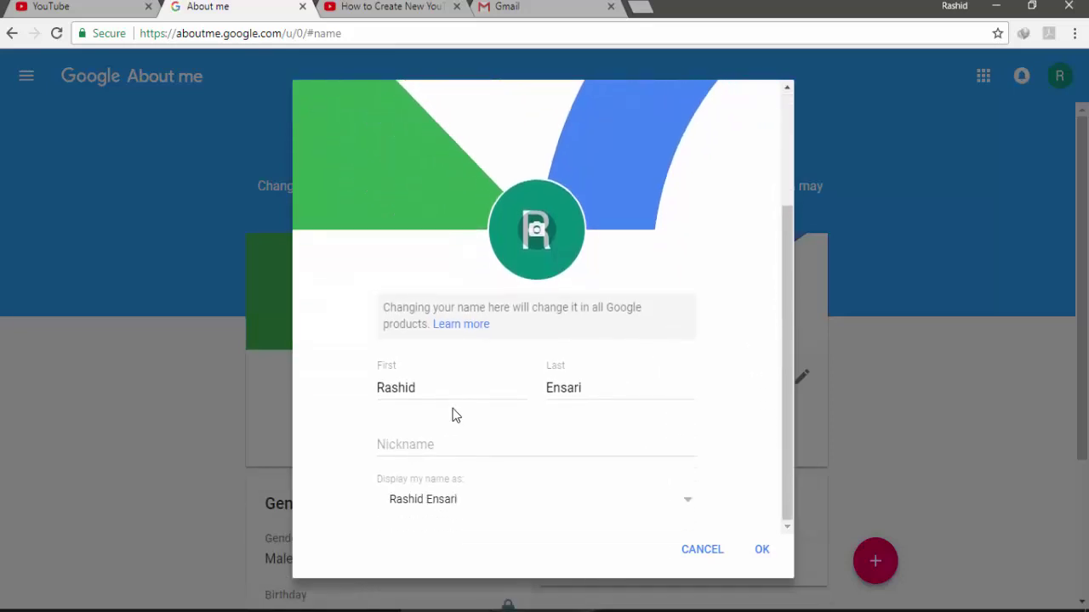
left_click(433, 387)
left_click_drag(433, 388, 340, 390)
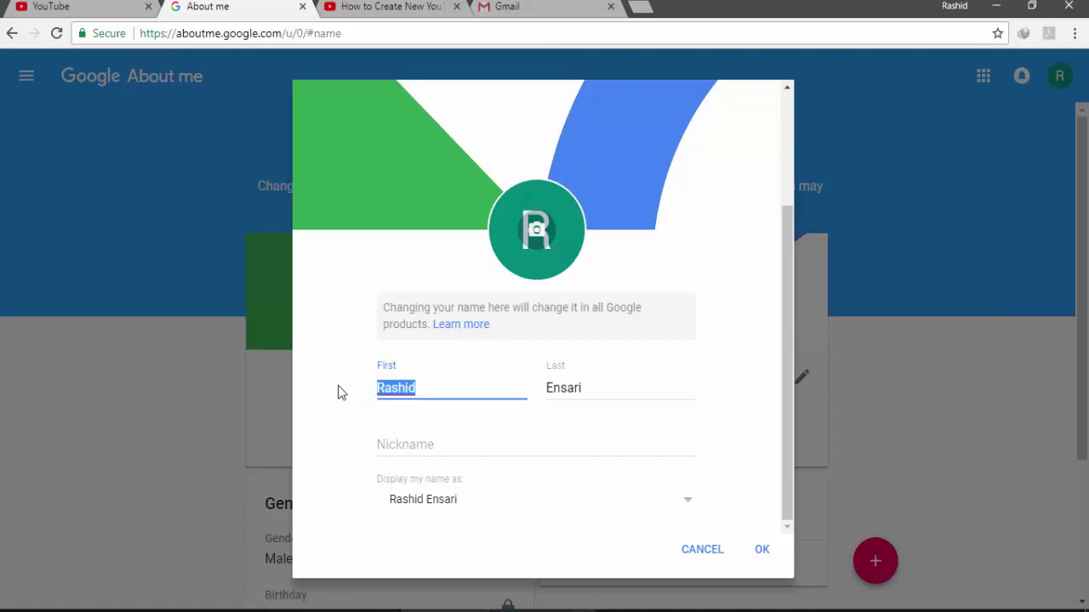
type("My")
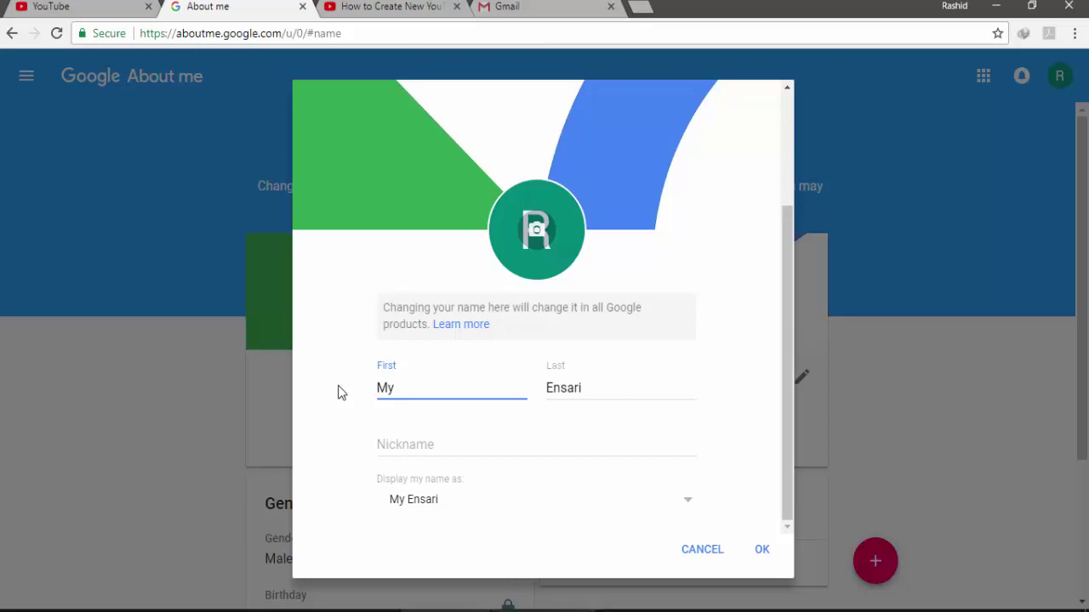
type("Point")
key("Tab")
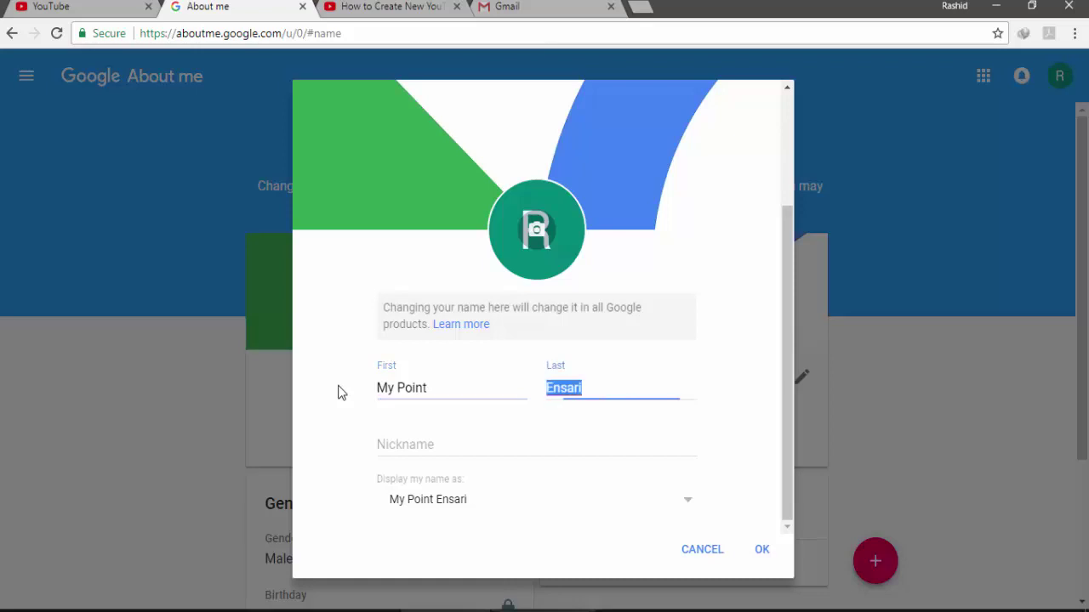
- Set the last name to "Of View" and the nickname to "MPV", and save the name change
key("Left")
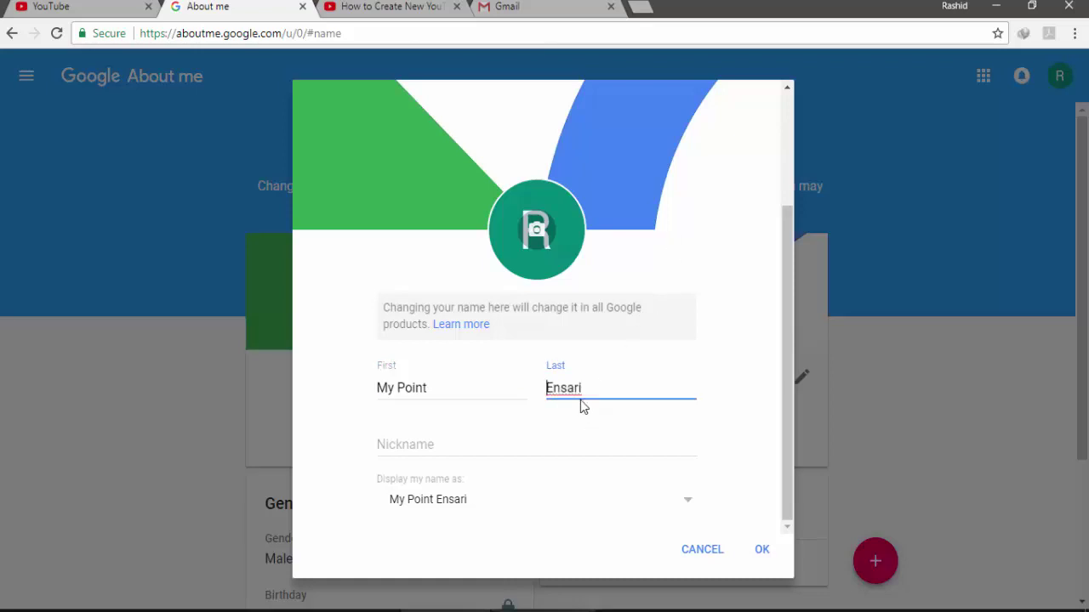
left_click_drag(583, 388, 536, 393)
type("Of View")
left_click(430, 456)
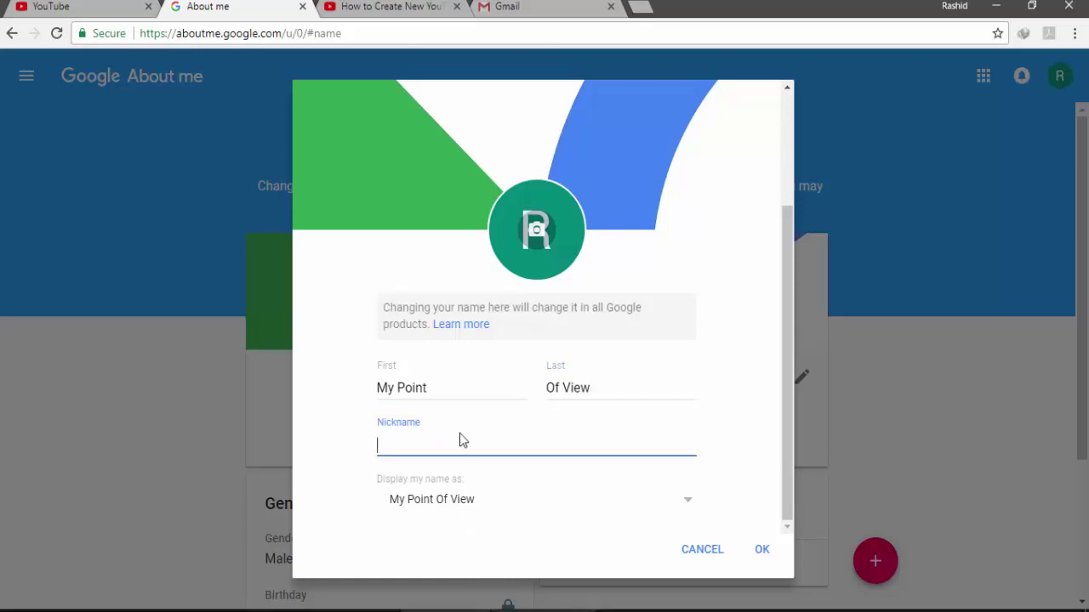
type("MPV")
left_click(766, 549)
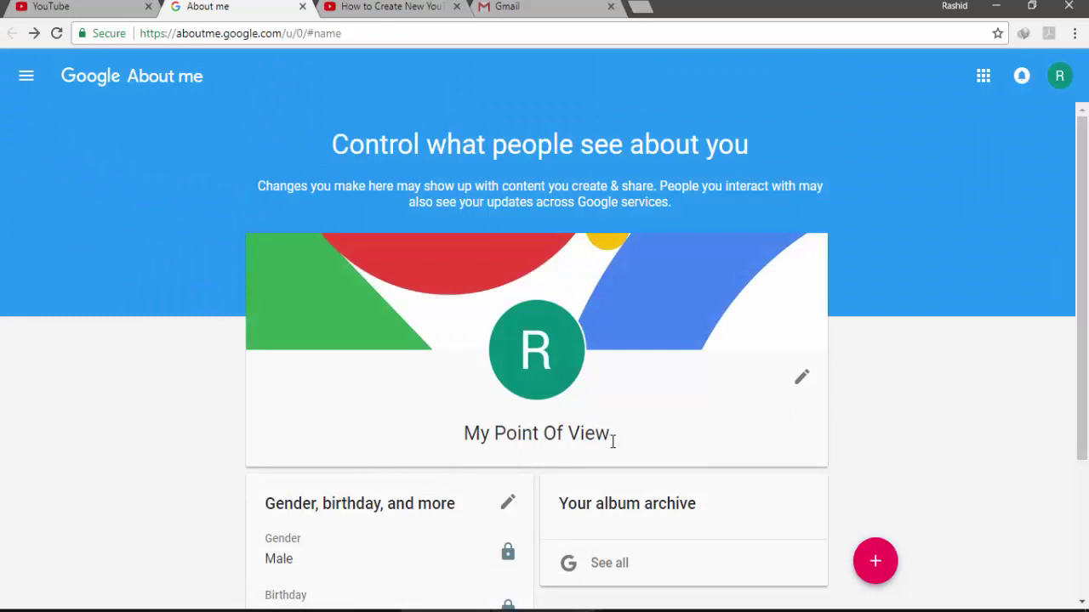
- Return to YouTube's Advanced settings, refresh them to load the new channel name, and open the channel page
left_click(302, 7)
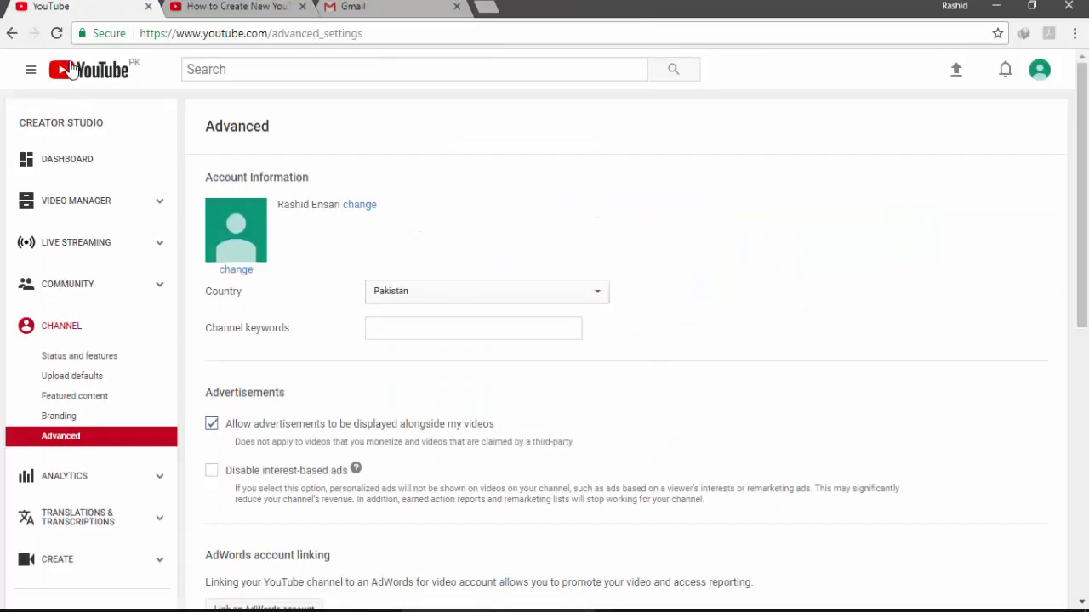
left_click(58, 38)
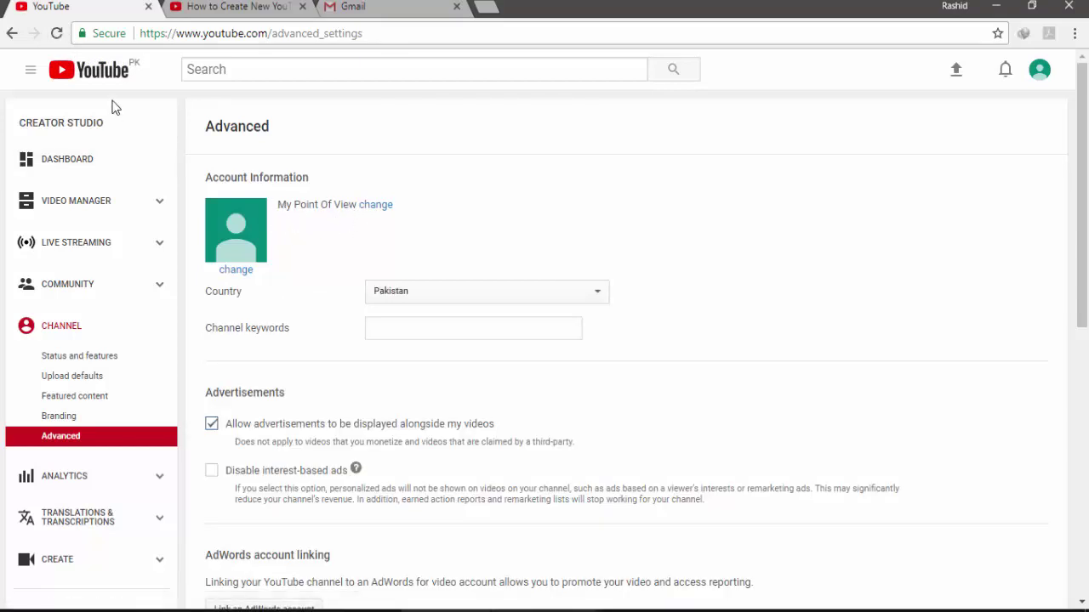
left_click(30, 75)
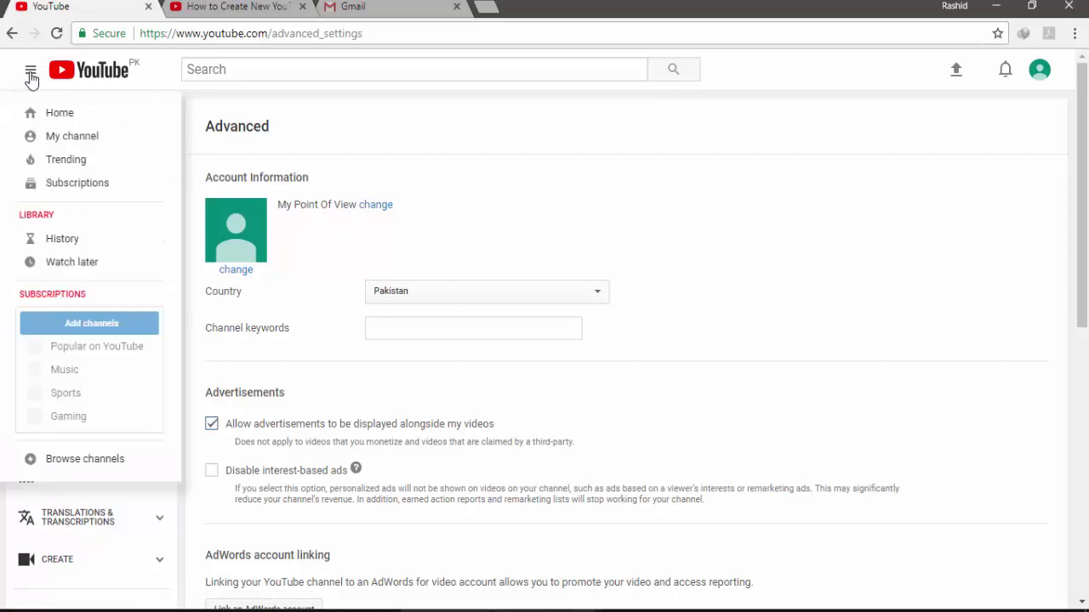
left_click(69, 143)
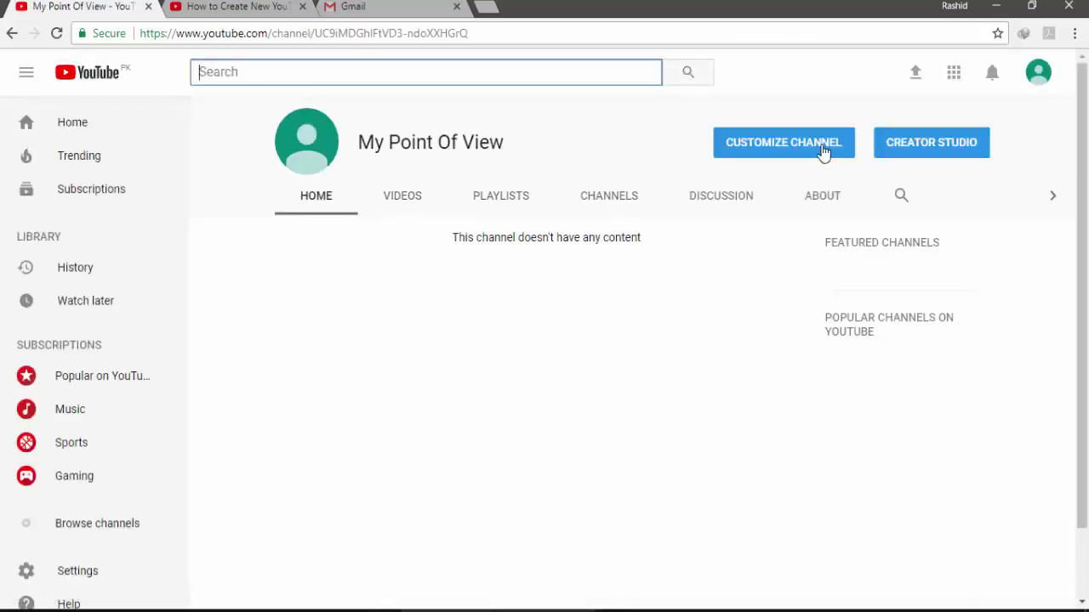
- Open the new channel's customization view and switch to the browser window showing the SEEKHO TECH channel
key("F5")
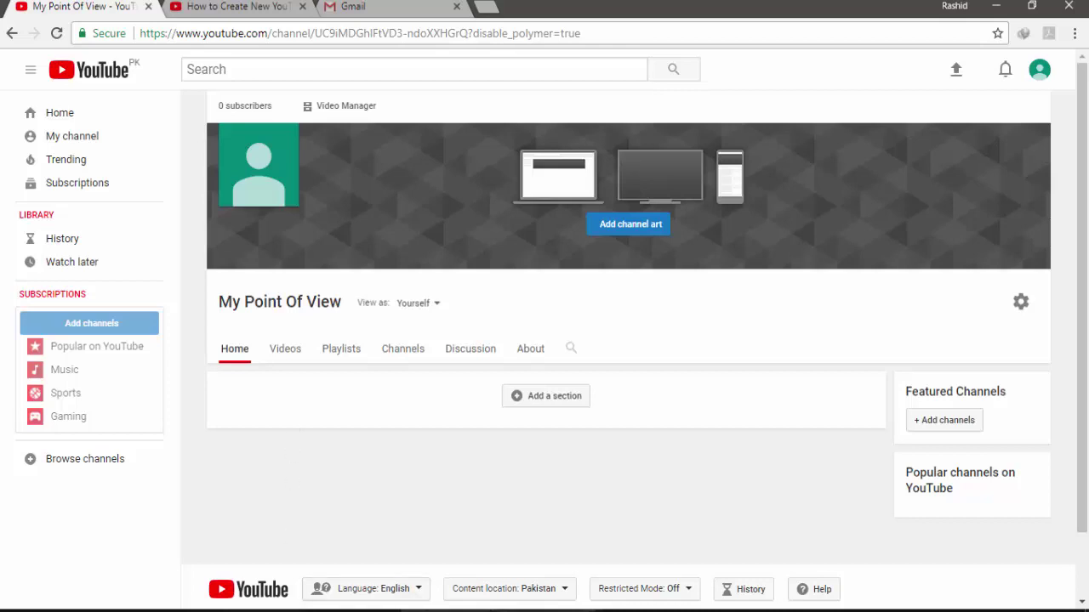
left_click(357, 611)
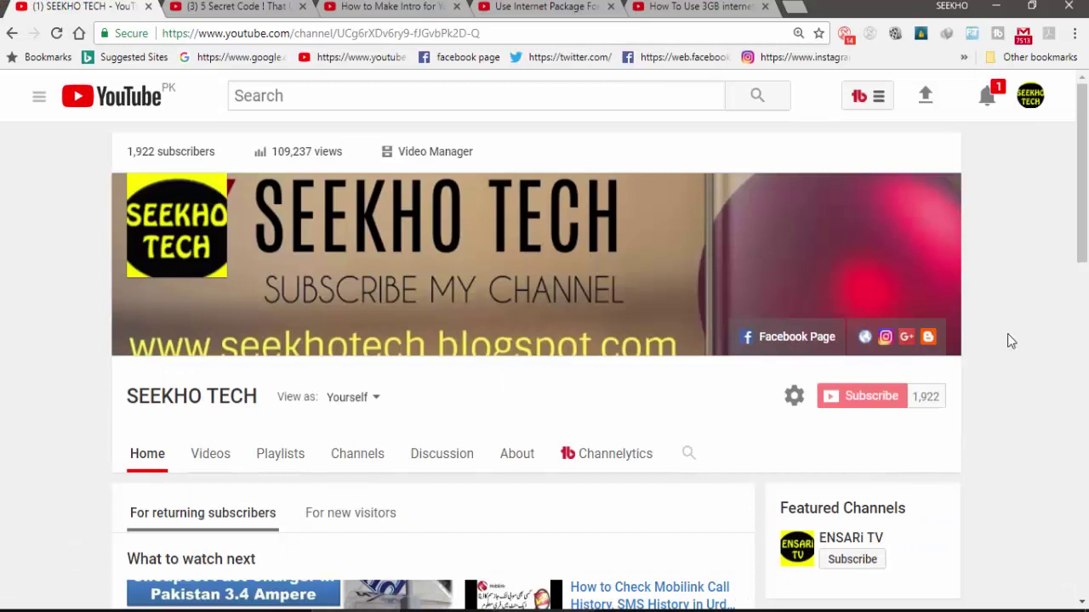